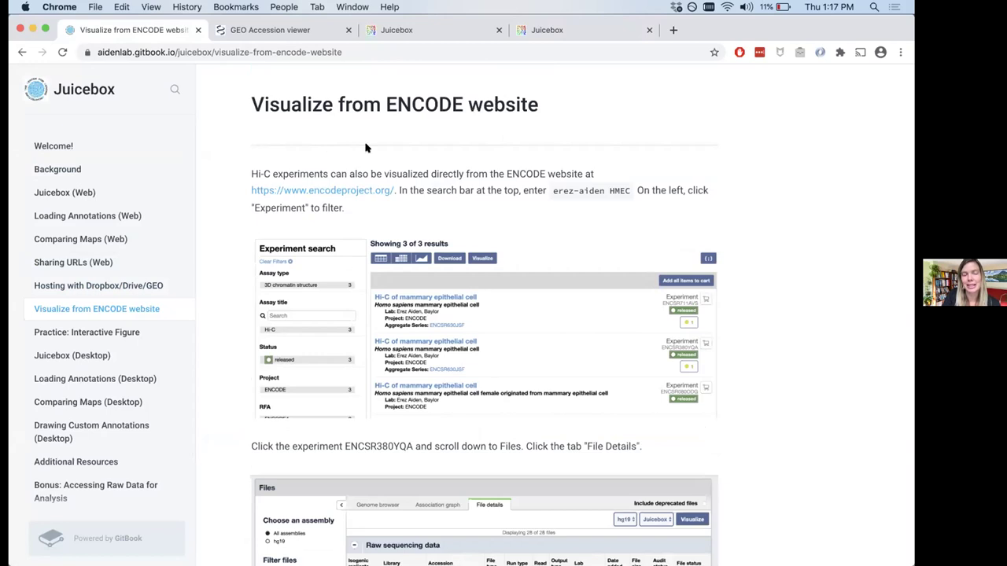
- Open the ENCODE website linked in the Juicebox guide and go to its functional genomics experiment search
left_click(361, 190, "super")
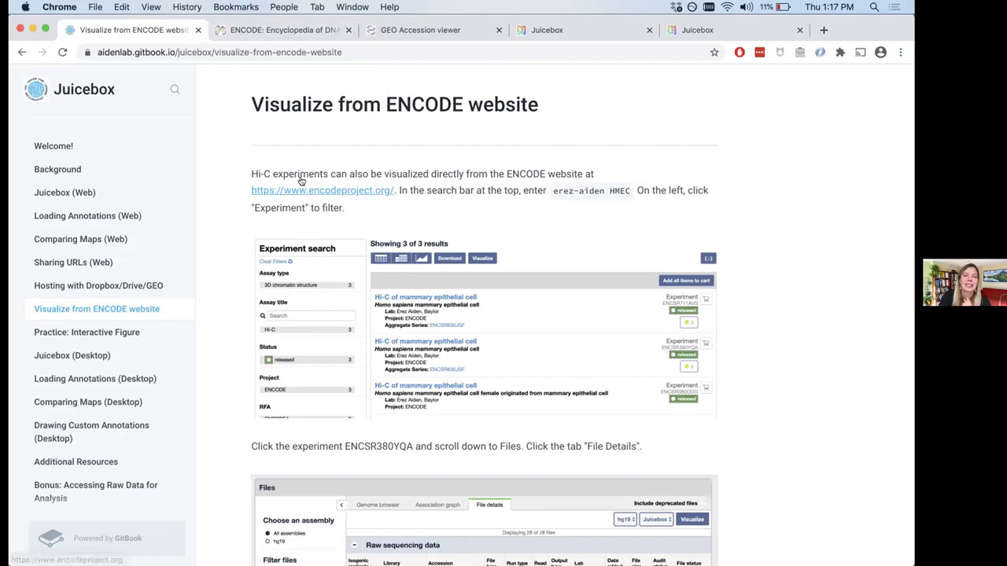
left_click(313, 30)
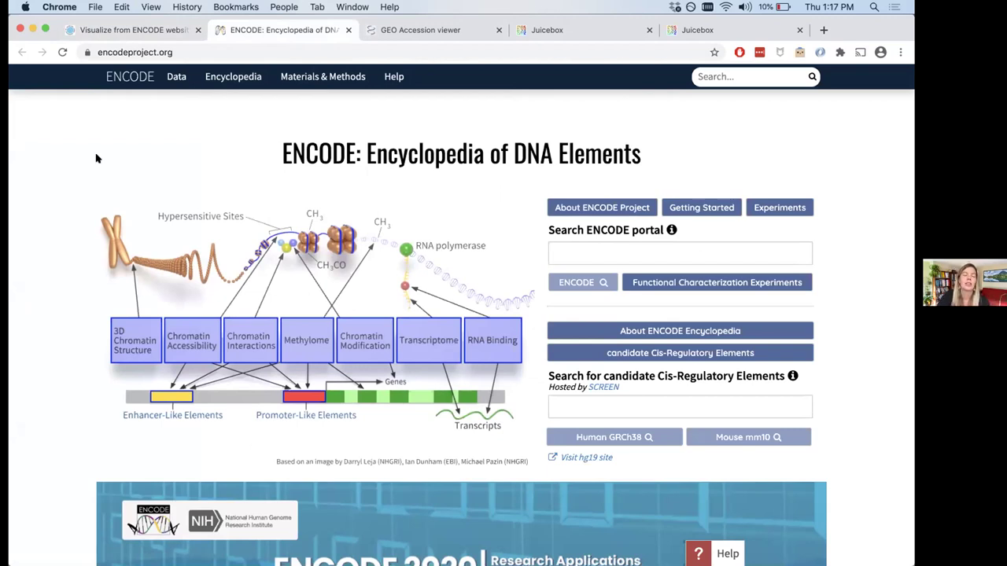
left_click(214, 87)
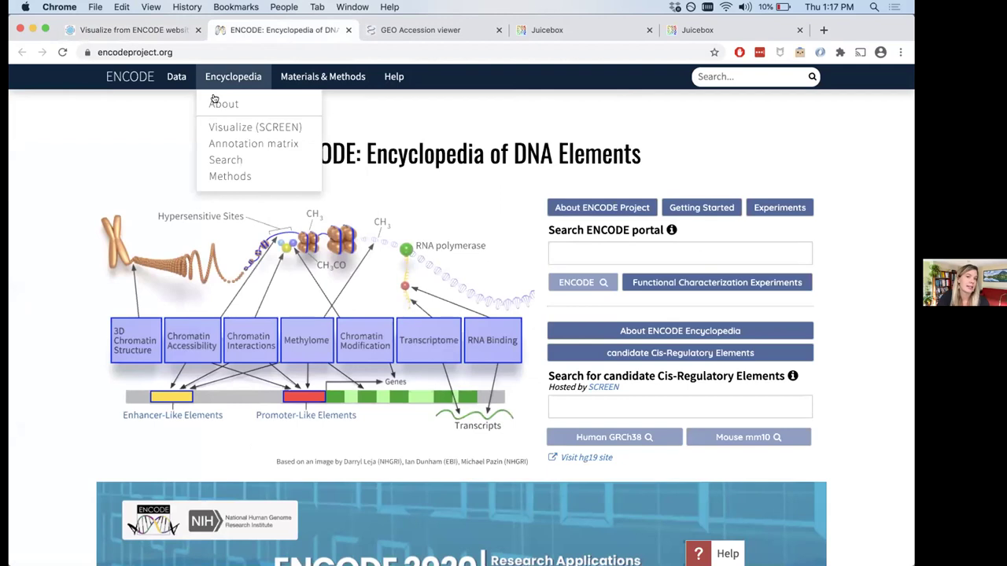
left_click(168, 79)
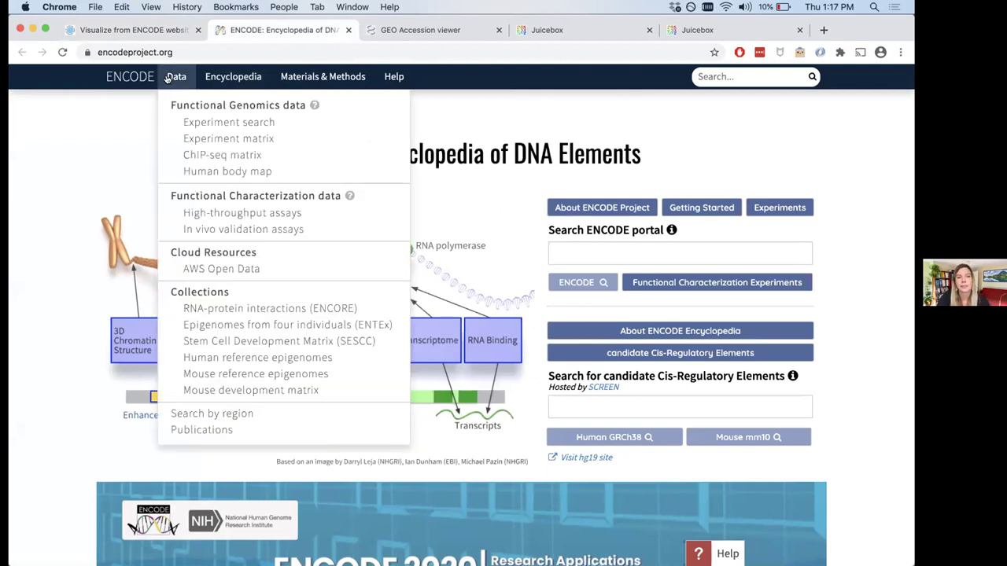
left_click(203, 123)
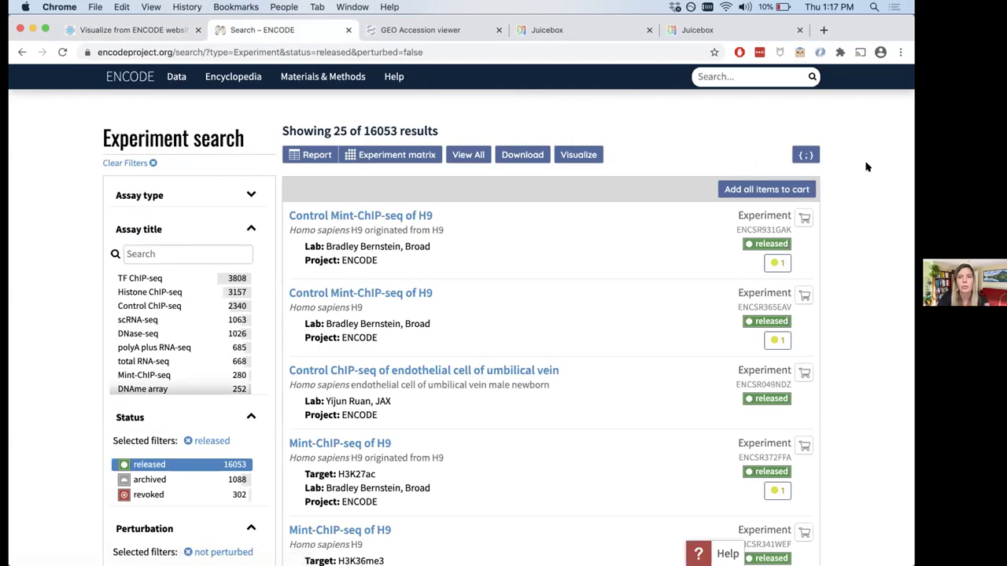
- Show the experiments as an experiment matrix and look over its assay columns and biosample rows
left_click(401, 155)
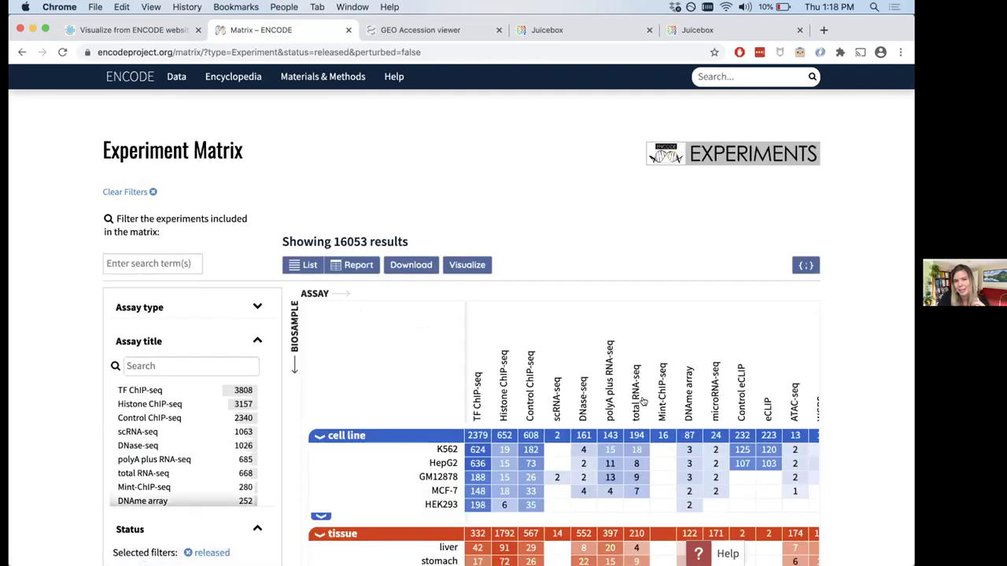
scroll(642, 401, "down", 3)
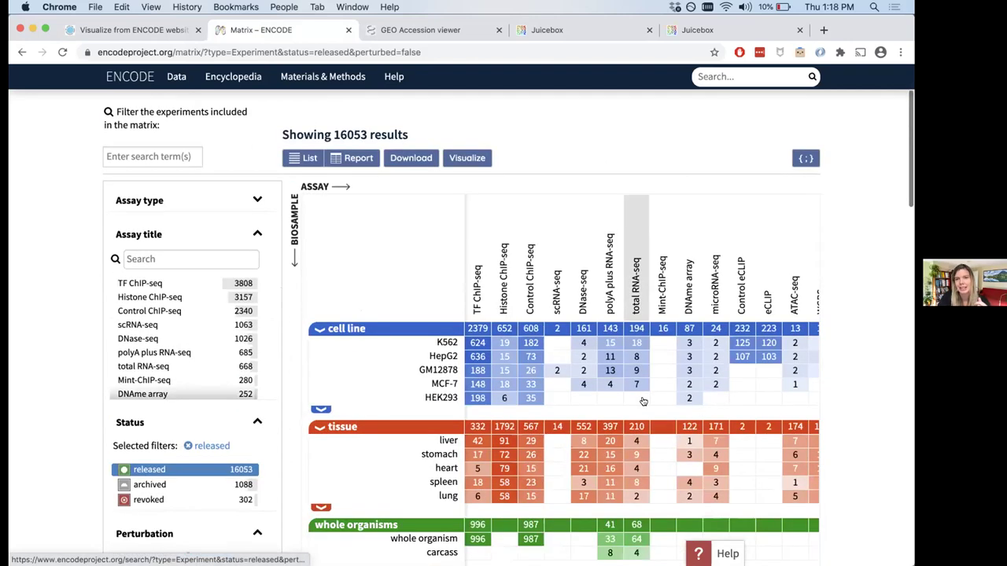
scroll(642, 402, "down", 1)
scroll(642, 401, "down", 3)
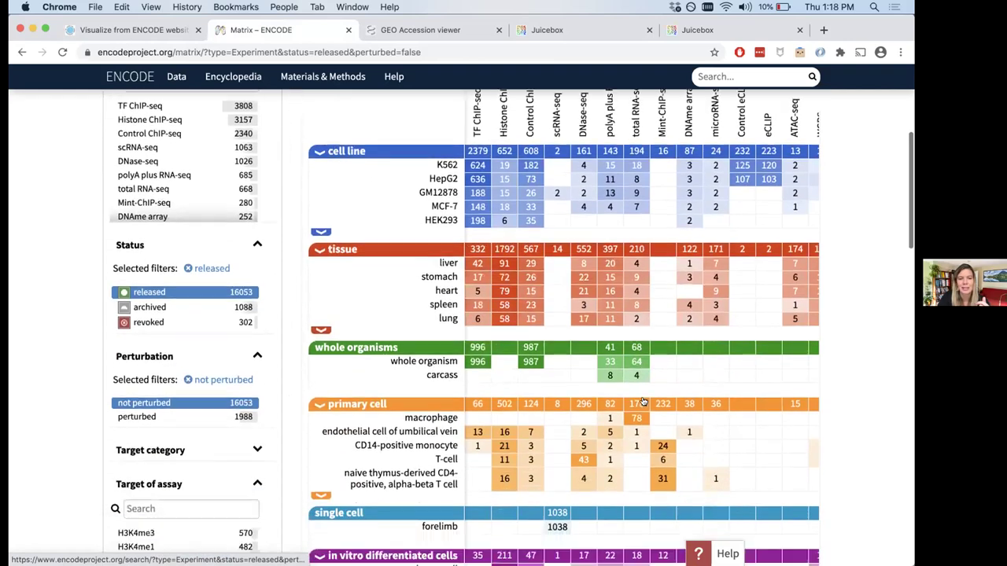
scroll(643, 401, "down", 8)
scroll(643, 402, "up", 15)
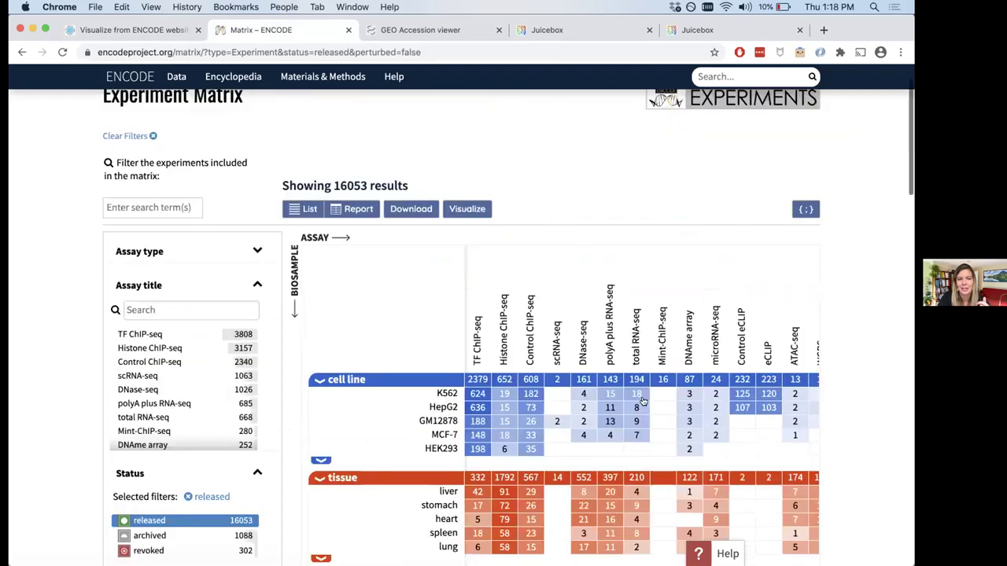
scroll(642, 402, "down", 4)
scroll(579, 511, "up", 4)
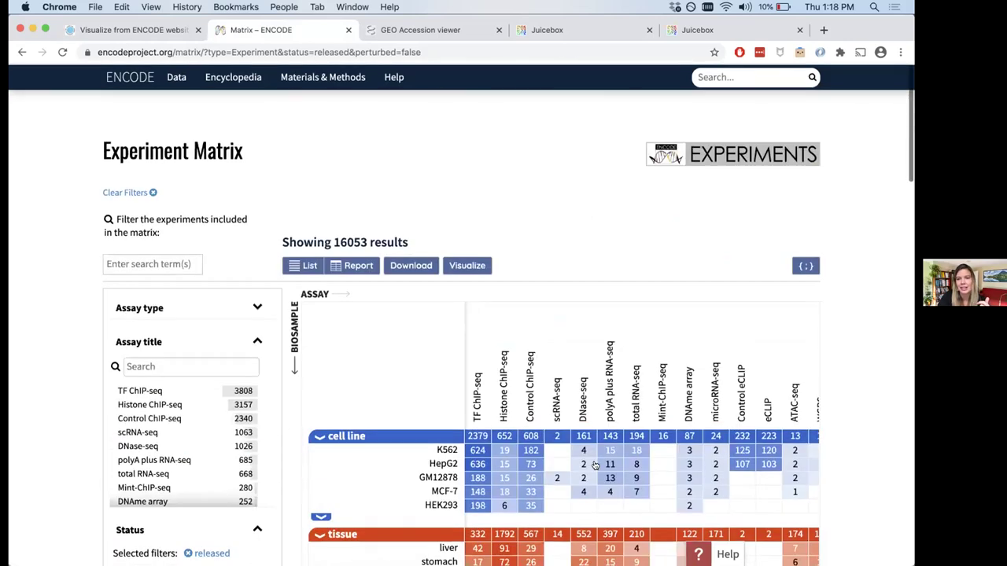
- List all experiments belonging to the Hi-C assay column of the experiment matrix
scroll(630, 378, "right", 6)
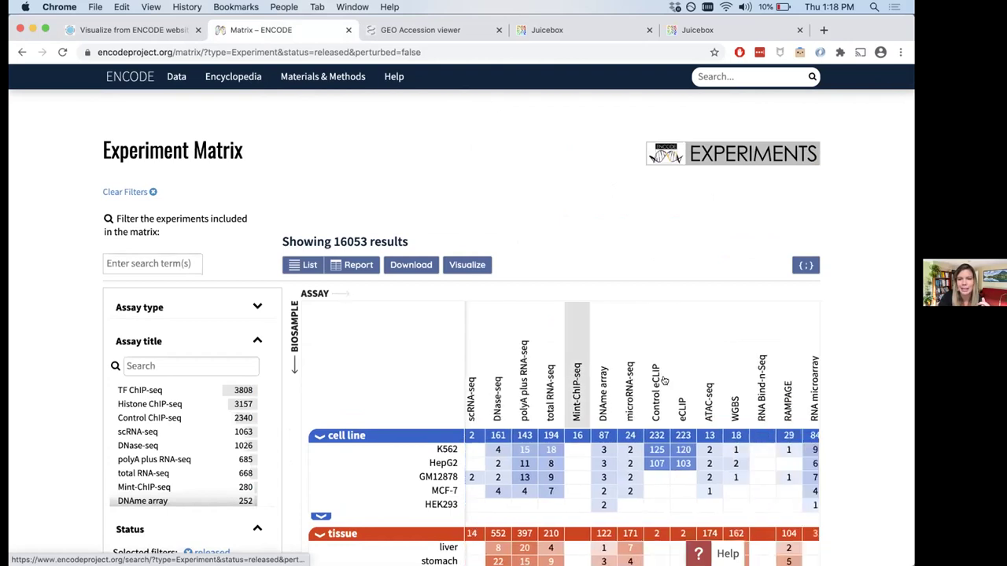
scroll(664, 380, "right", 10)
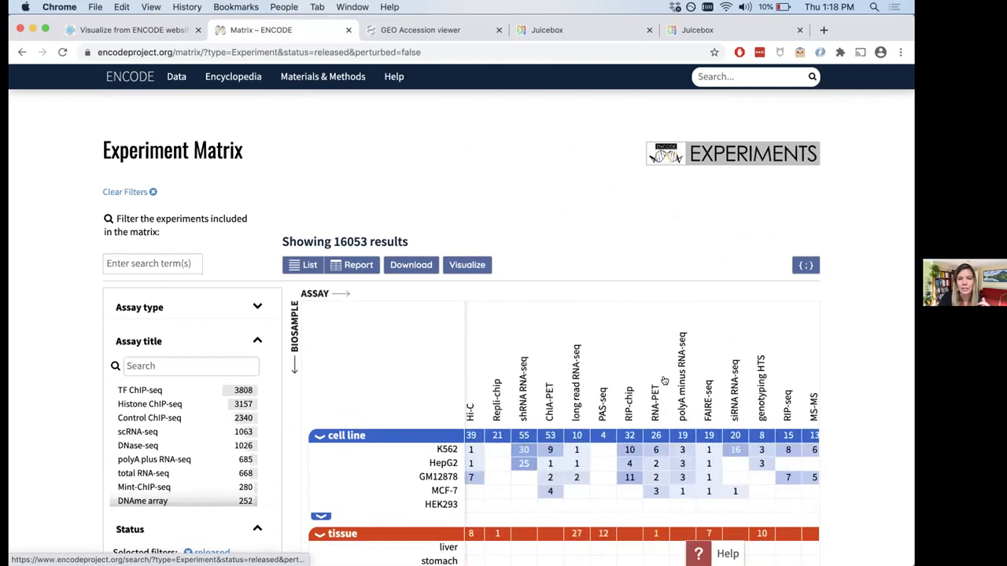
scroll(665, 380, "left", 5)
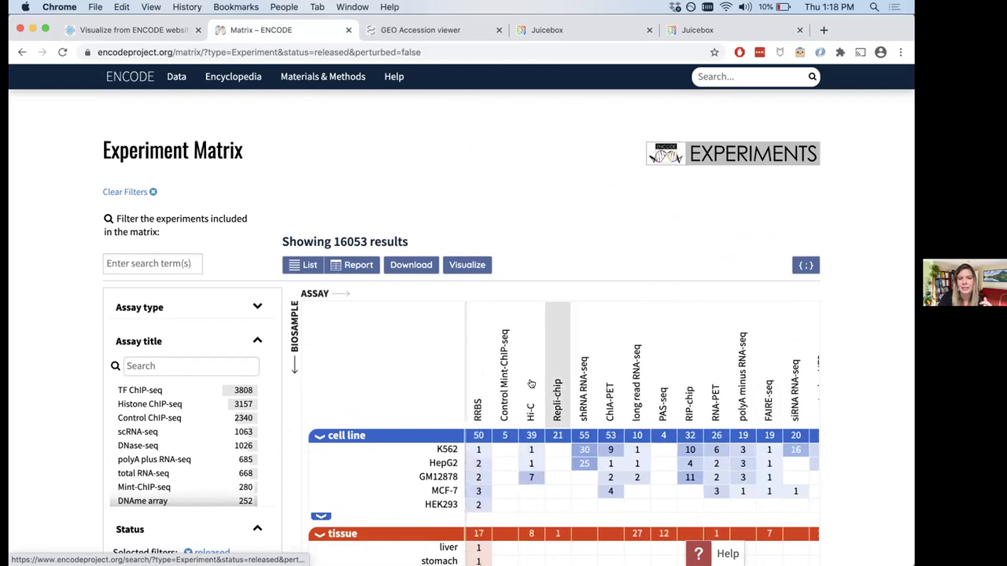
scroll(535, 384, "left", 1)
left_click(530, 383)
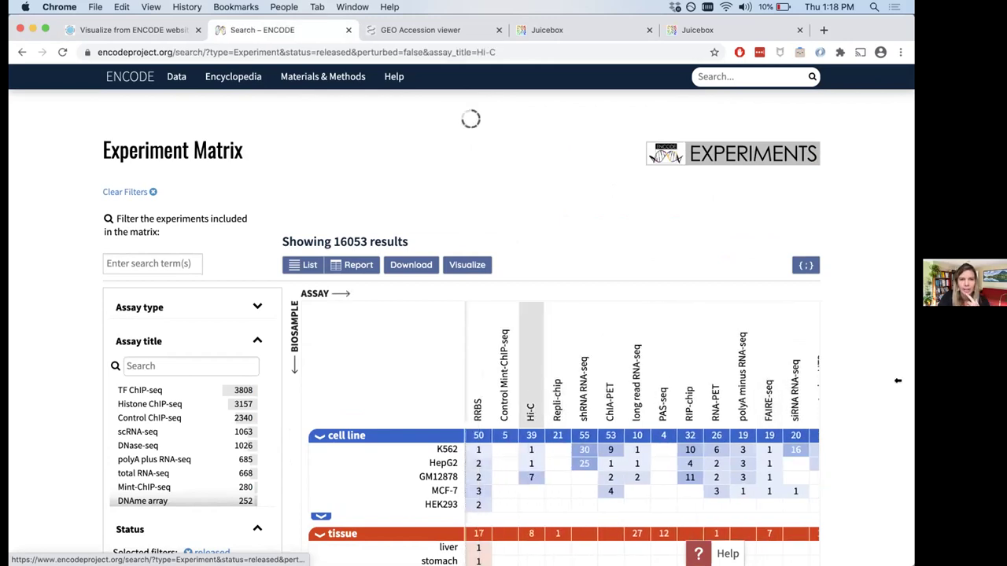
- Look through the Hi-C experiment results and the filters for status, perturbation, organism and biosample term name
scroll(659, 284, "down", 2)
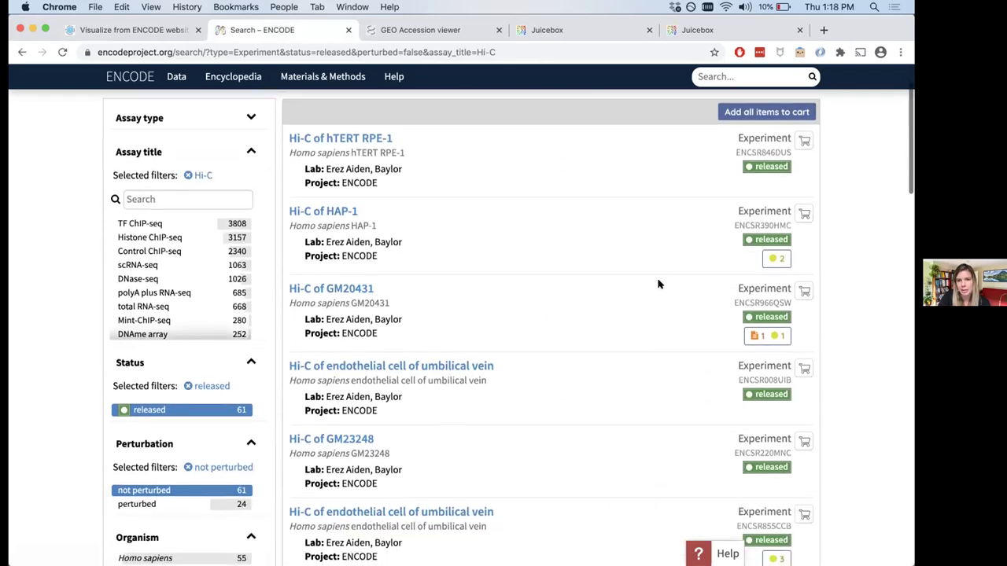
scroll(659, 284, "up", 2)
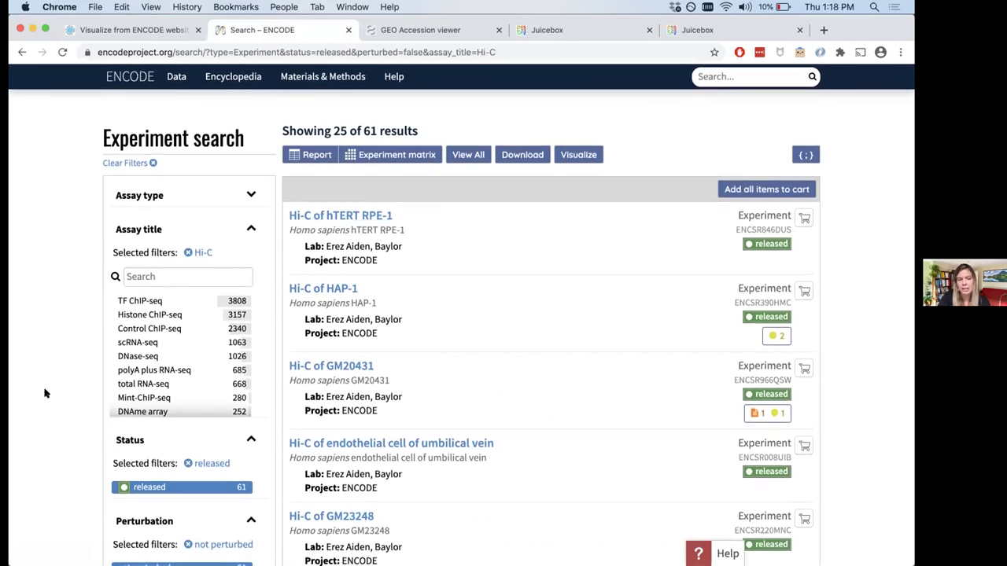
scroll(102, 435, "down", 1)
scroll(496, 200, "up", 1)
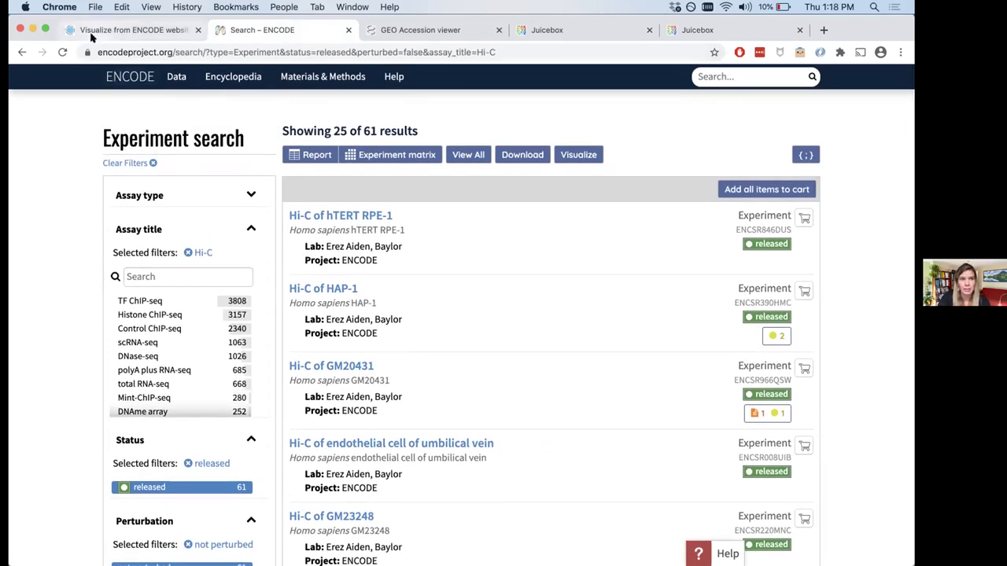
scroll(56, 401, "down", 5)
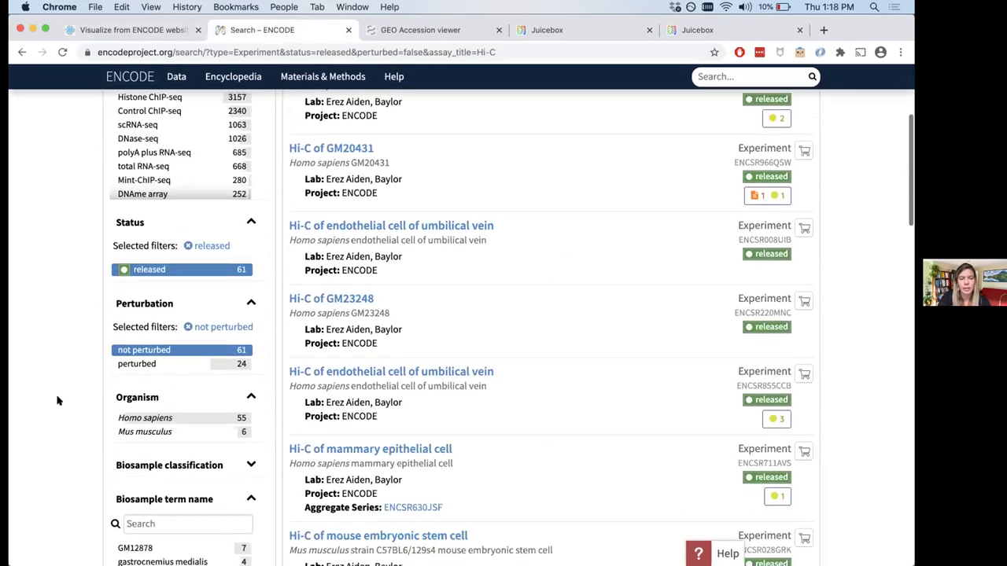
scroll(57, 401, "down", 2)
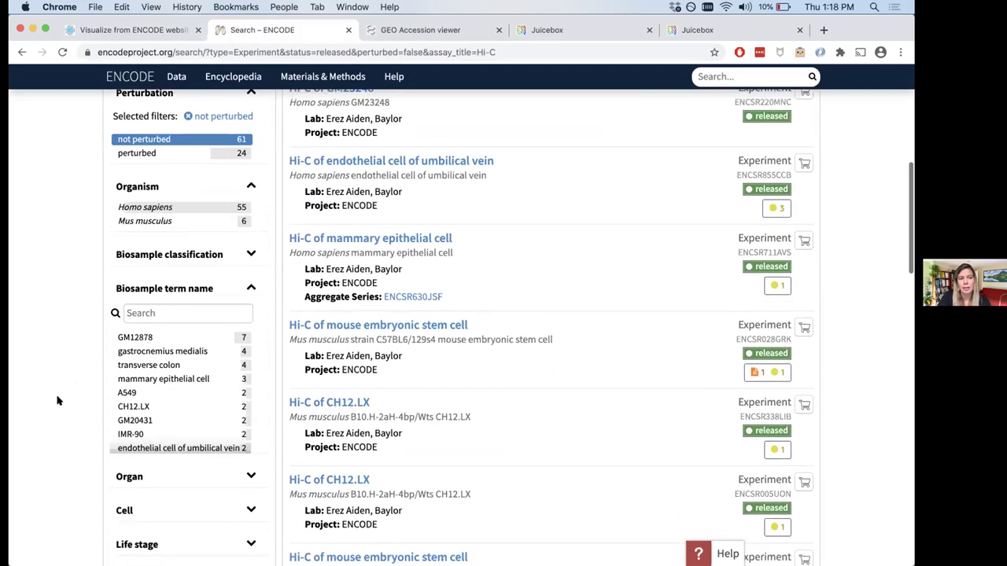
scroll(56, 401, "up", 2)
scroll(57, 401, "up", 5)
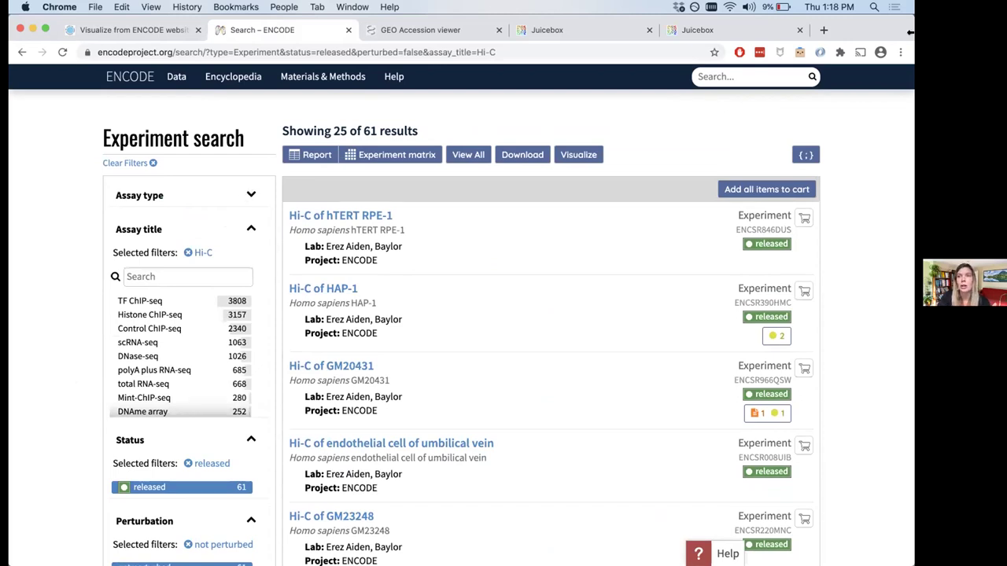
- Filter the Hi-C experiments by available file type hic
scroll(257, 371, "down", 5)
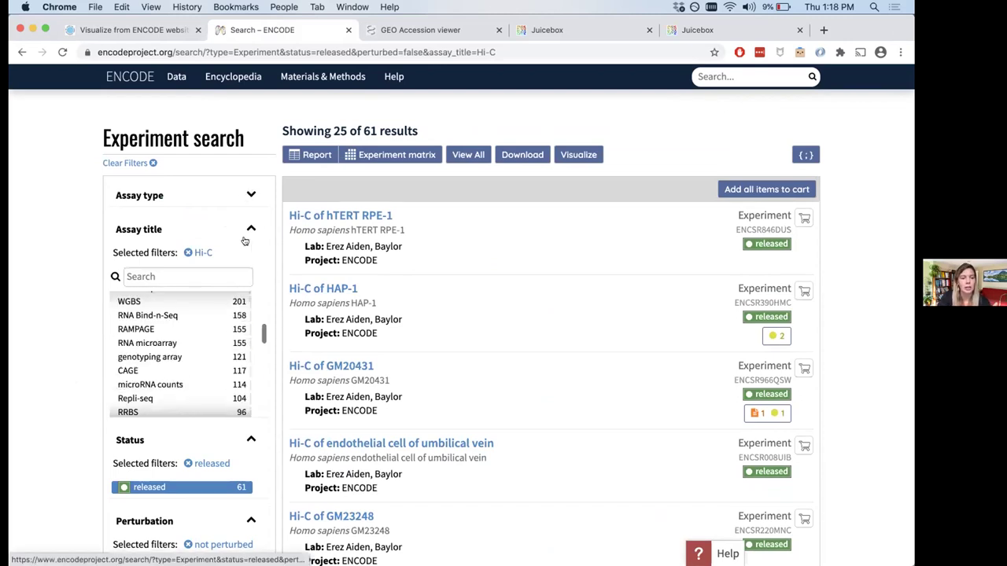
scroll(34, 452, "down", 1)
scroll(34, 454, "down", 5)
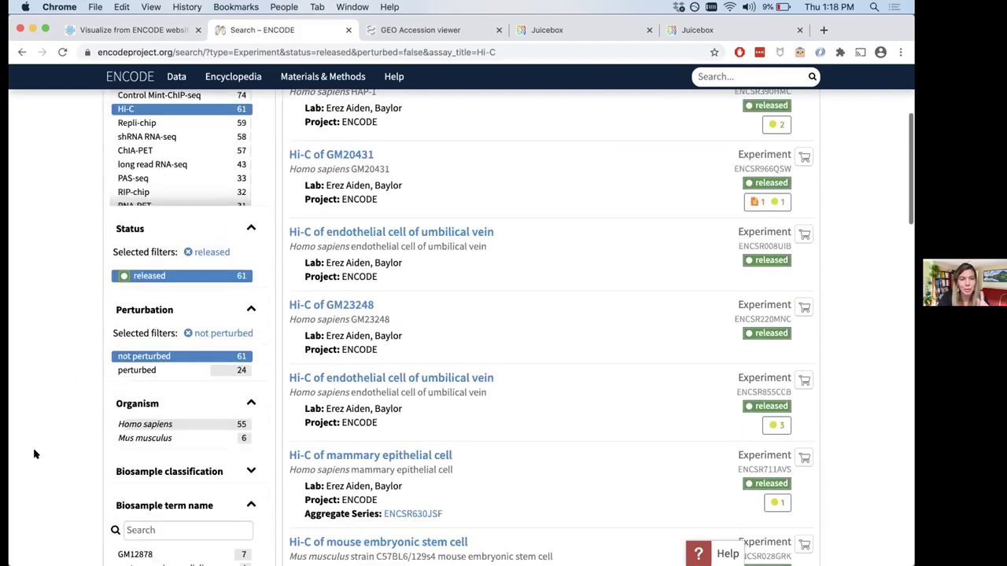
scroll(34, 453, "down", 5)
scroll(34, 453, "down", 4)
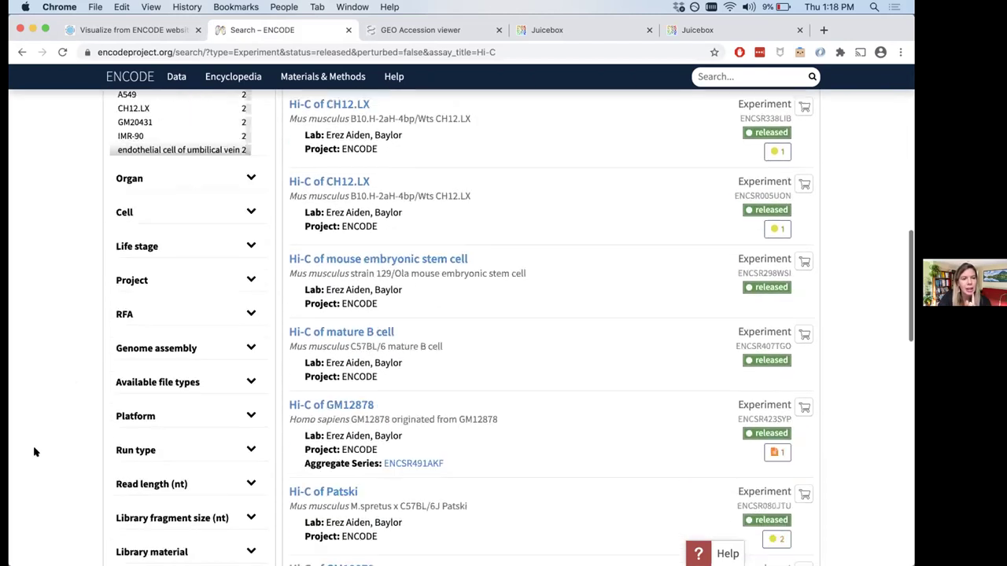
scroll(33, 453, "down", 2)
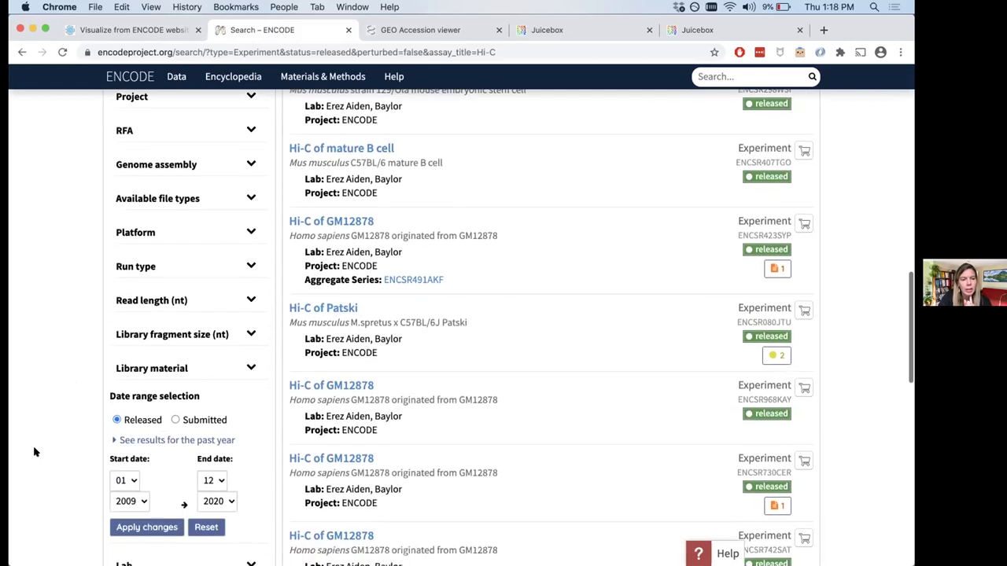
scroll(34, 453, "up", 2)
scroll(33, 453, "down", 1)
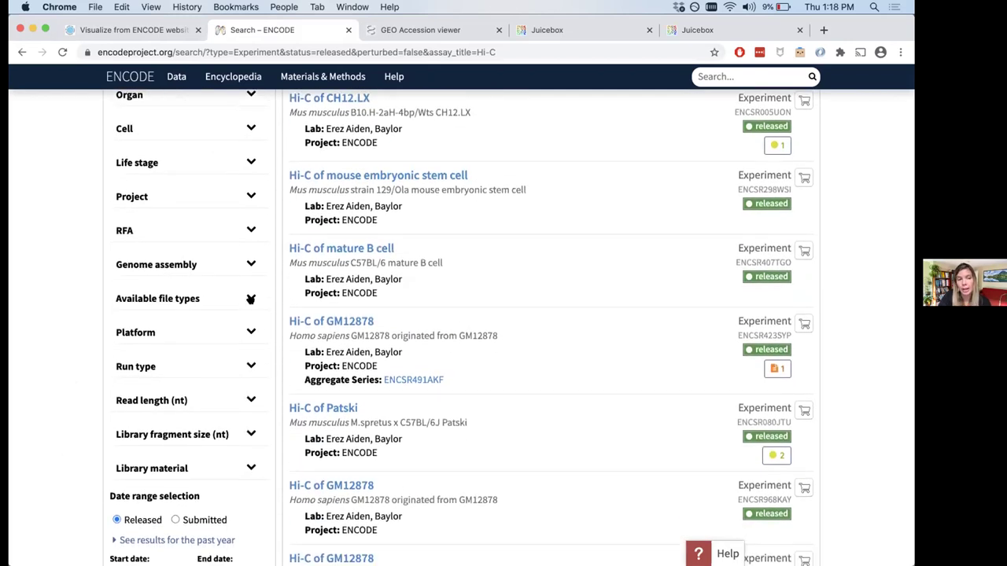
left_click(250, 299)
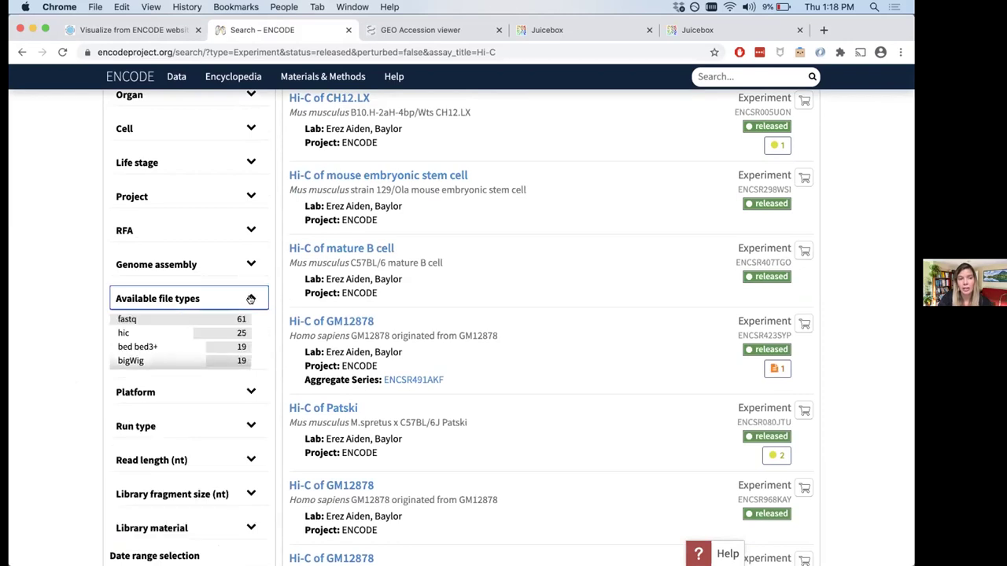
left_click(212, 333)
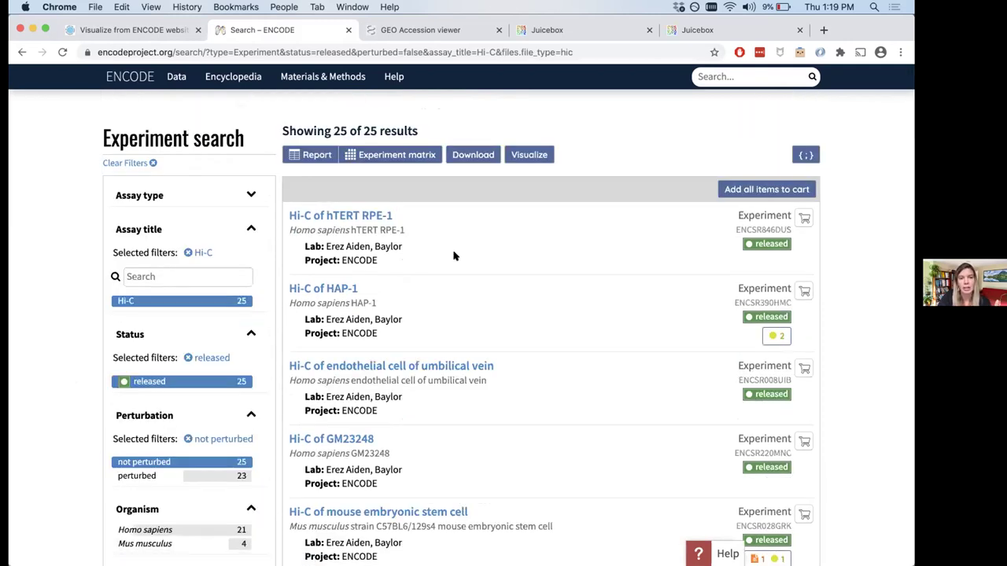
- Look through the filtered experiments and open the Hi-C of hTERT RPE-1 experiment
scroll(453, 256, "down", 1)
scroll(453, 256, "down", 5)
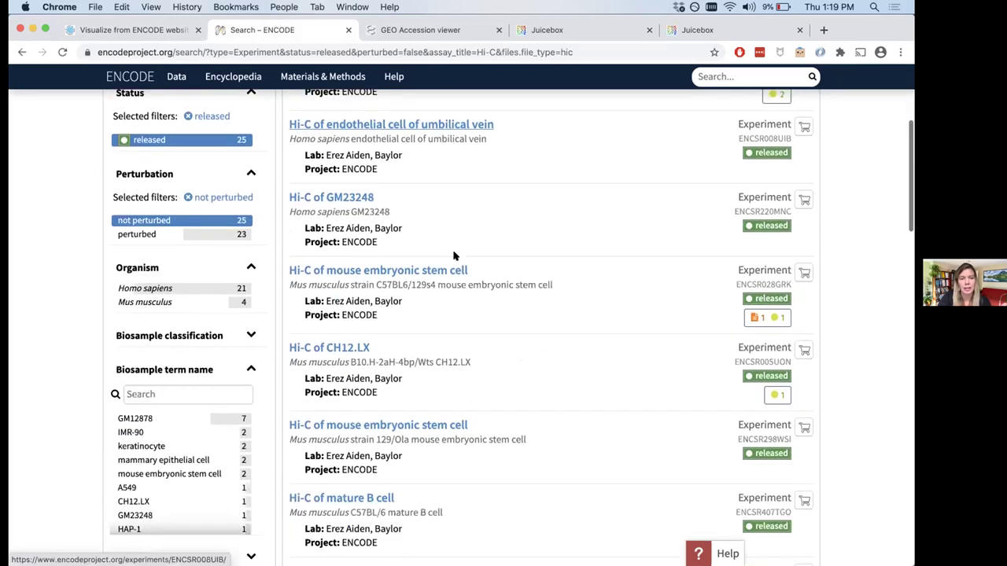
scroll(453, 256, "down", 3)
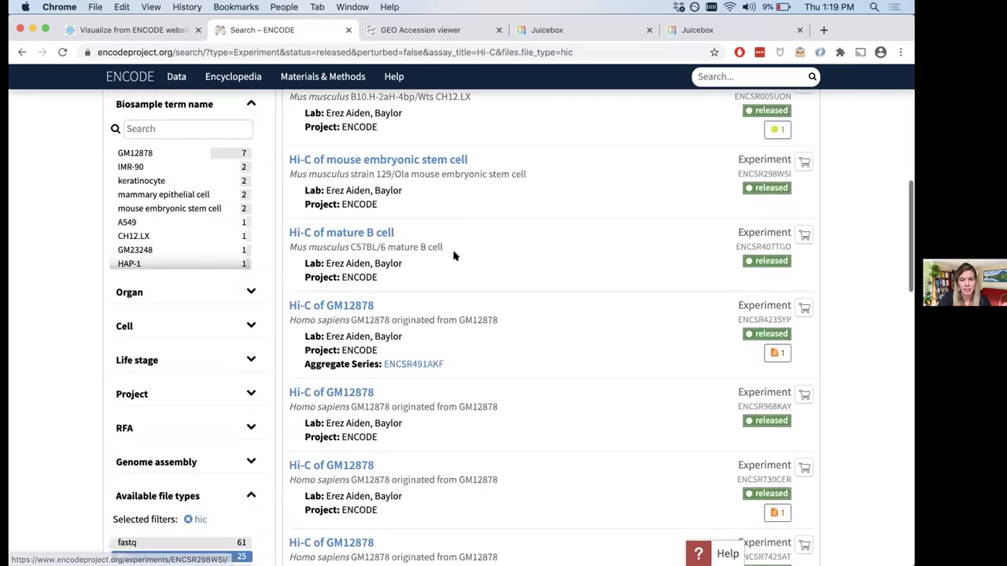
scroll(454, 256, "up", 8)
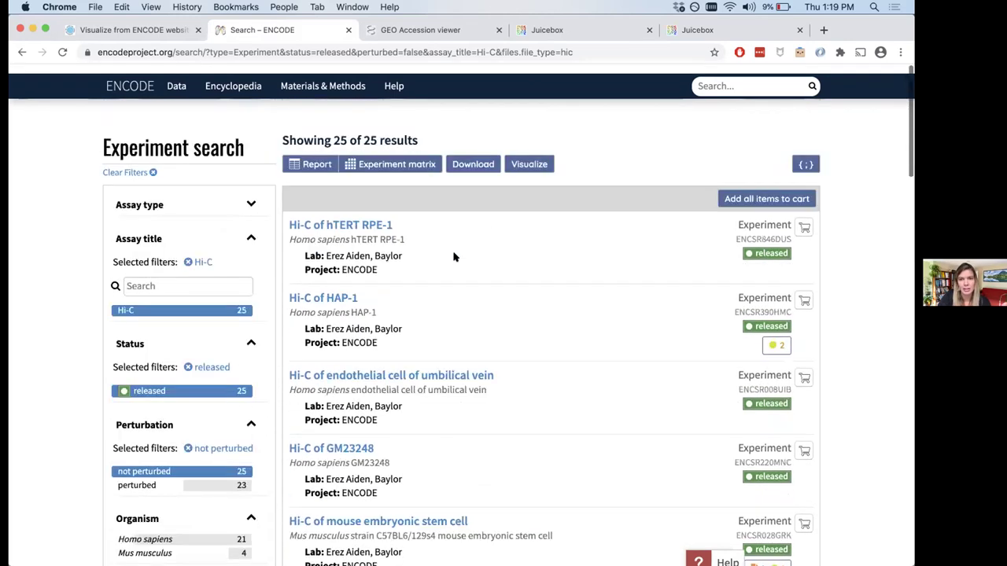
left_click(358, 214)
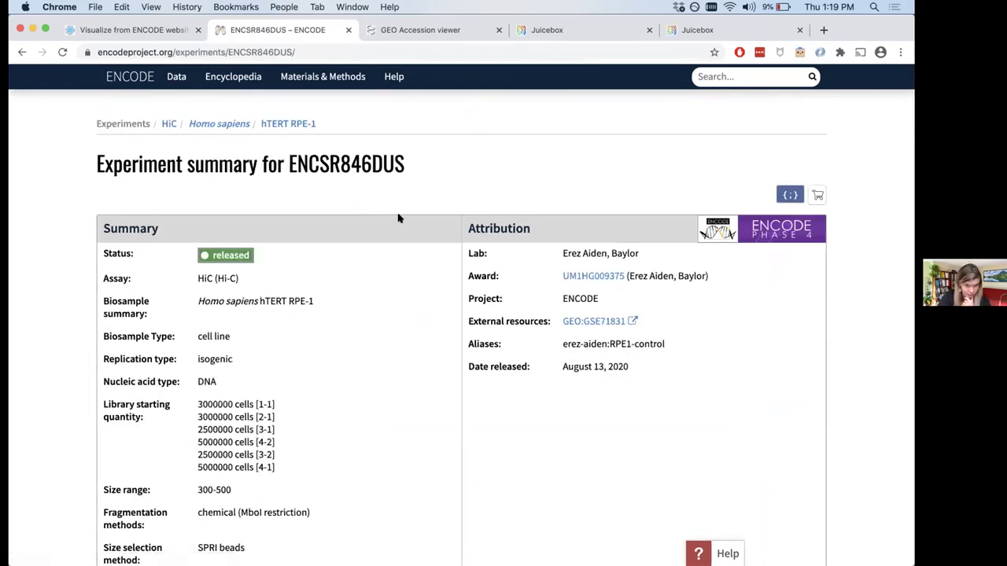
- Look through the summary, attribution and isogenic replicates of experiment ENCSR846DUS
scroll(556, 380, "down", 5)
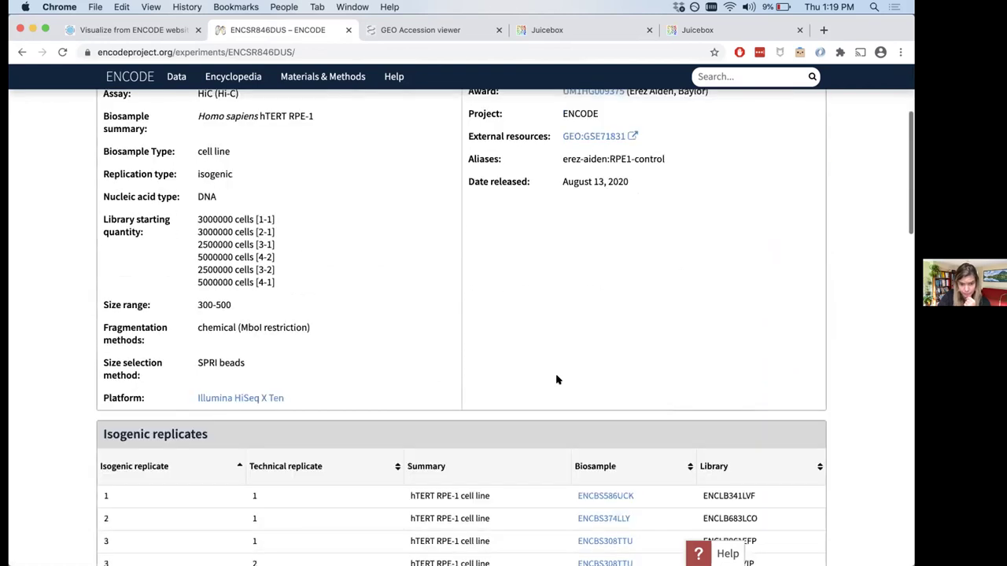
scroll(556, 380, "up", 6)
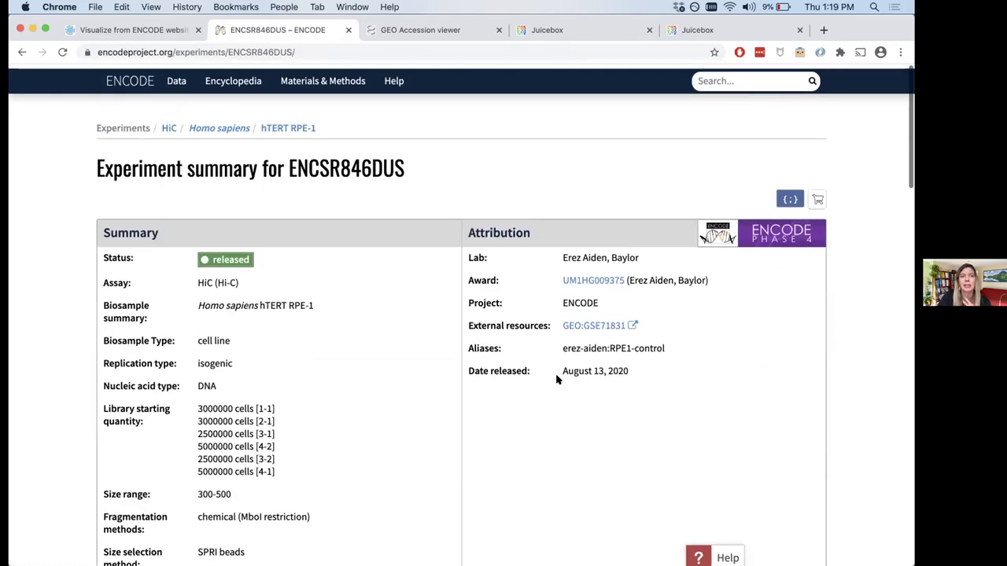
scroll(364, 217, "down", 1)
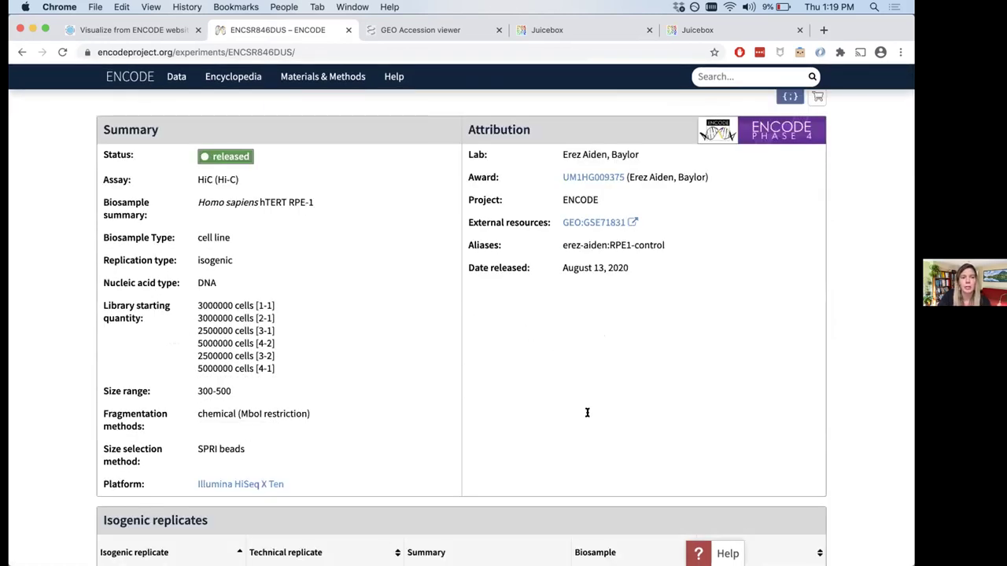
scroll(441, 294, "down", 4)
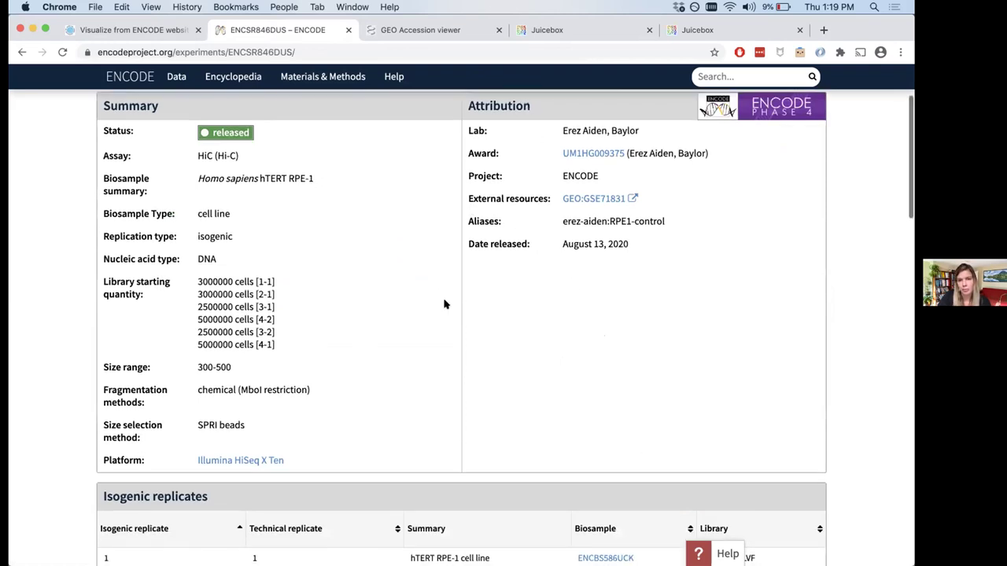
scroll(444, 308, "down", 6)
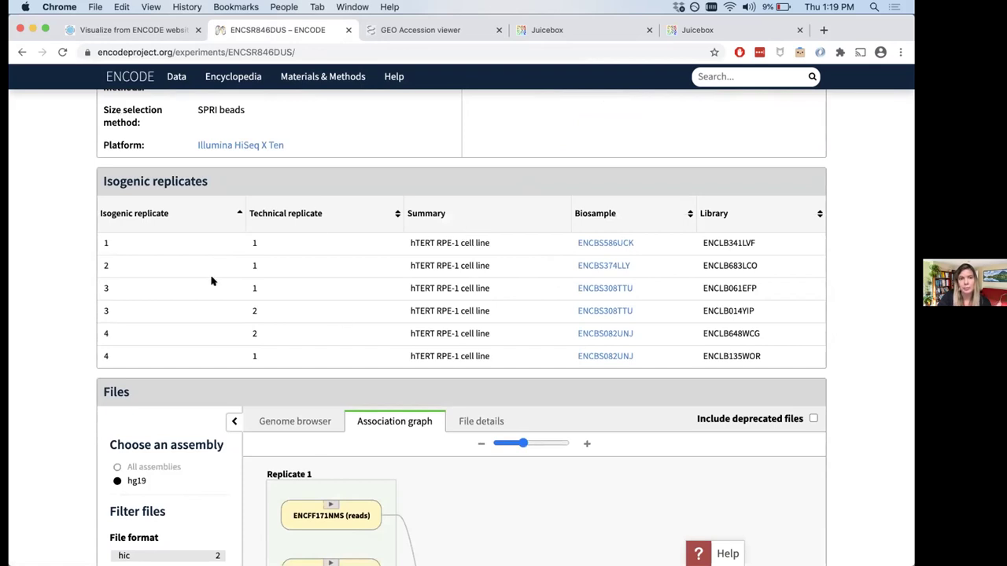
scroll(186, 360, "down", 6)
scroll(186, 360, "up", 3)
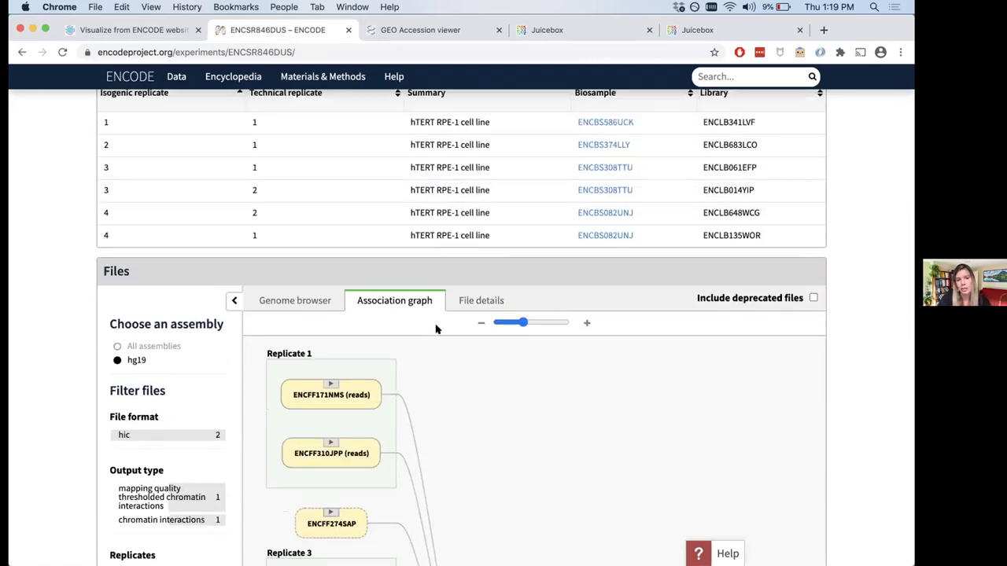
- Examine the association graph from the replicate reads to the mapping quality thresholded and plain chromatin interactions files
scroll(438, 329, "down", 6)
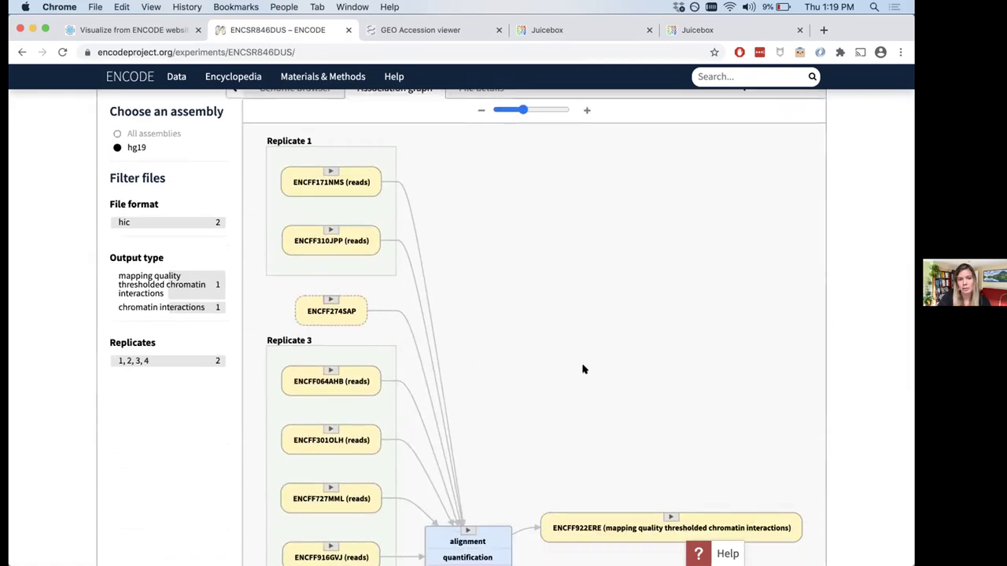
scroll(583, 369, "down", 2)
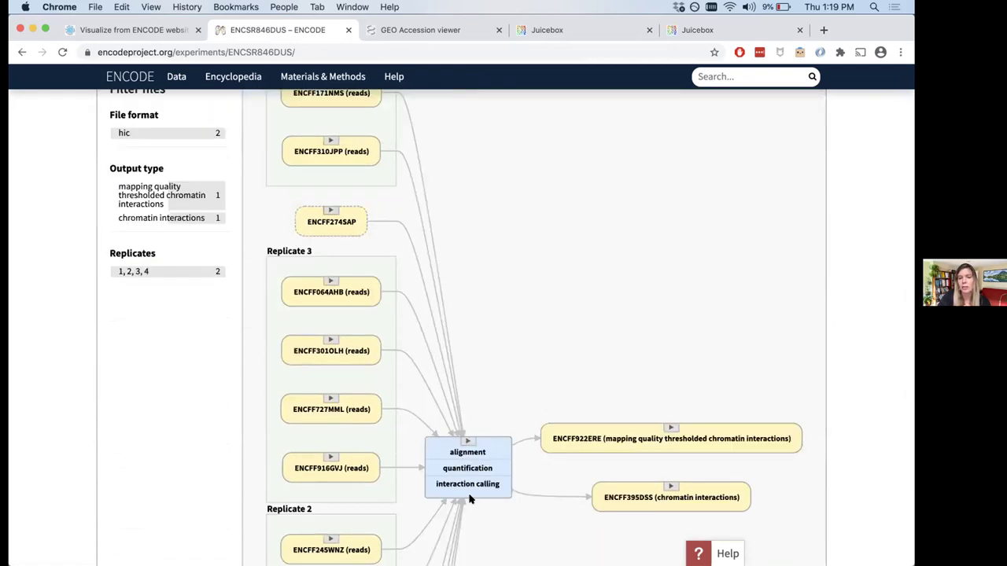
scroll(511, 336, "down", 2)
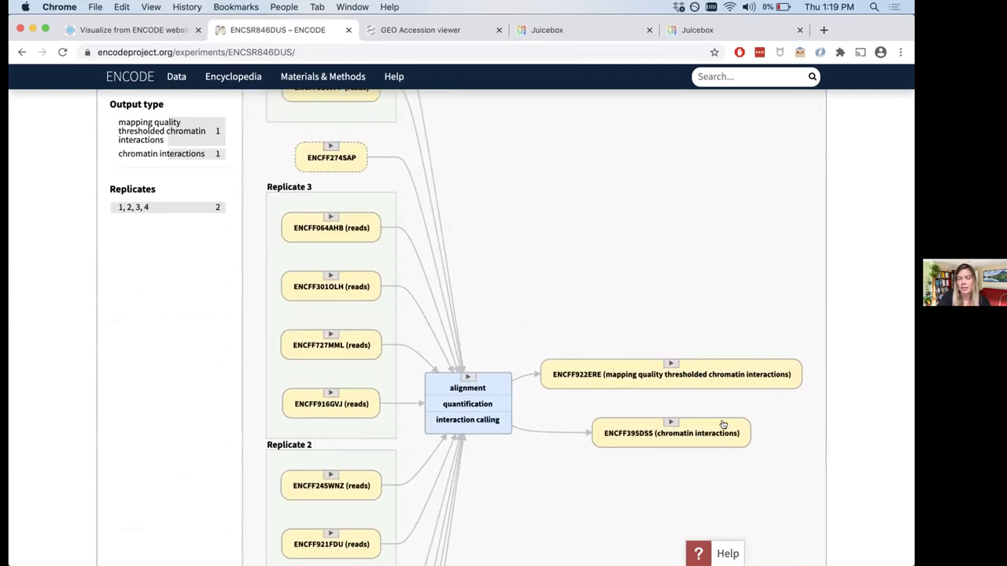
scroll(615, 322, "up", 10)
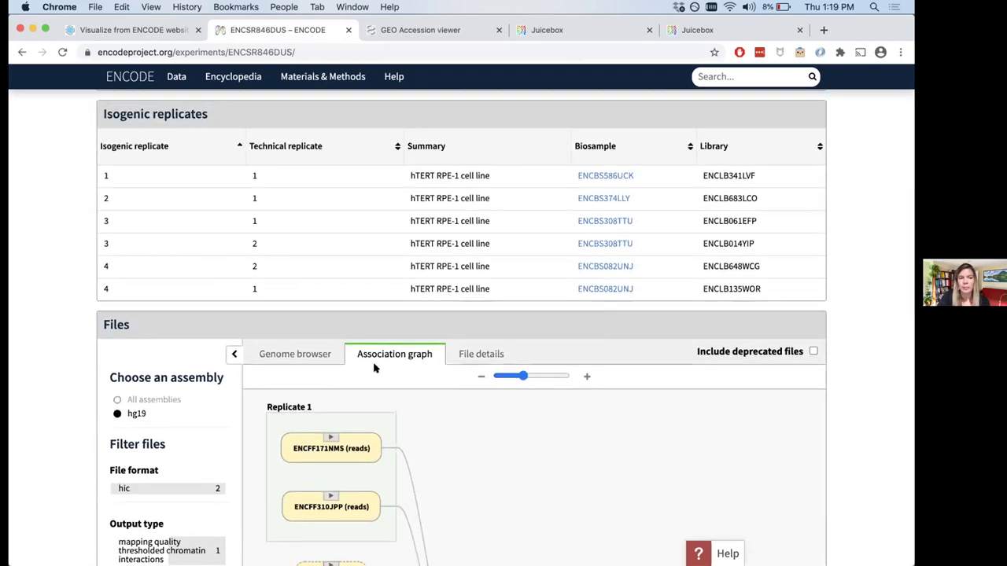
- Check the file details for the processed hic files ENCFF922ERE and ENCFF395DSS and visualize both in Juicebox with assembly hg19
left_click(486, 354)
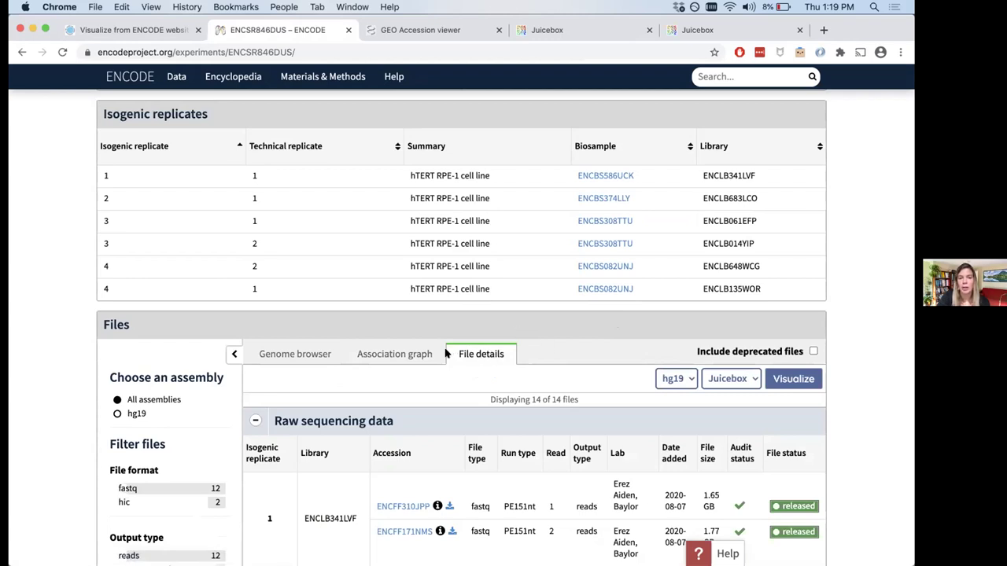
scroll(548, 360, "down", 1)
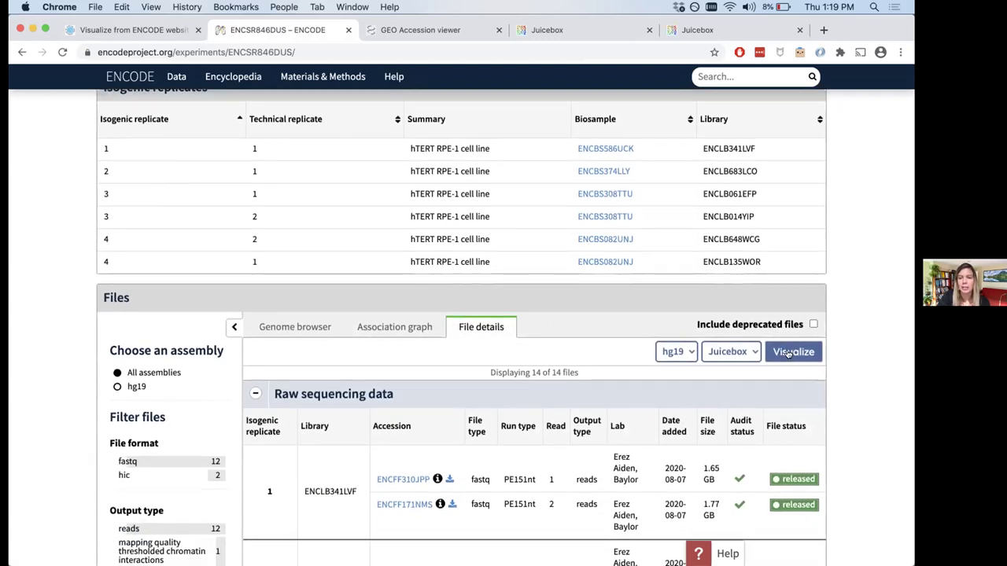
scroll(583, 352, "down", 3)
scroll(583, 356, "down", 15)
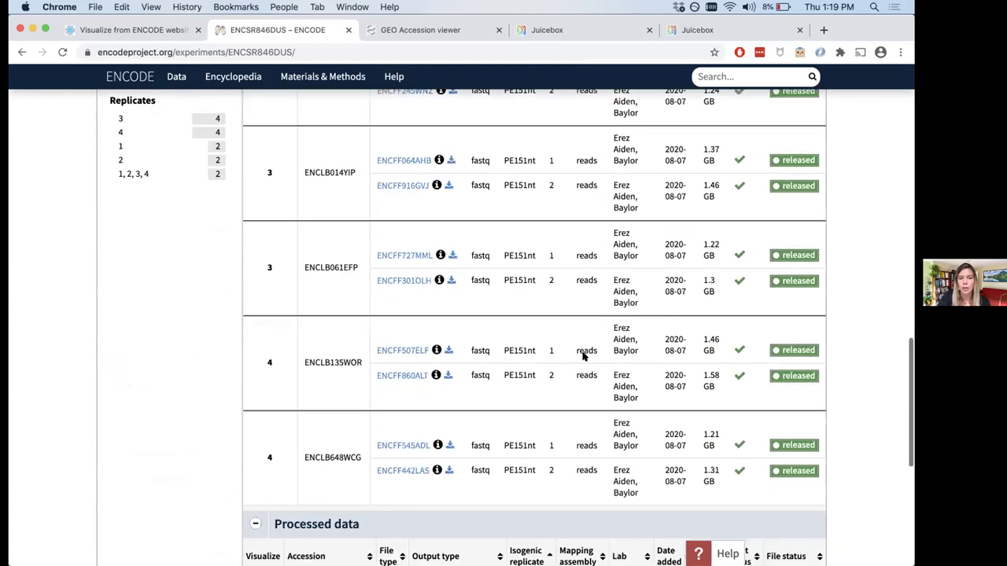
scroll(295, 487, "down", 1)
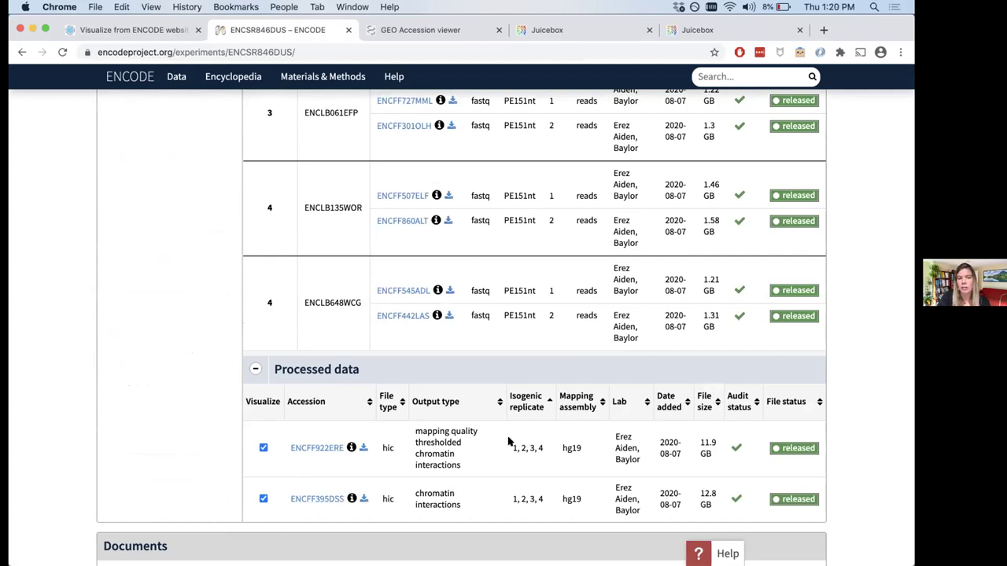
scroll(613, 423, "up", 8)
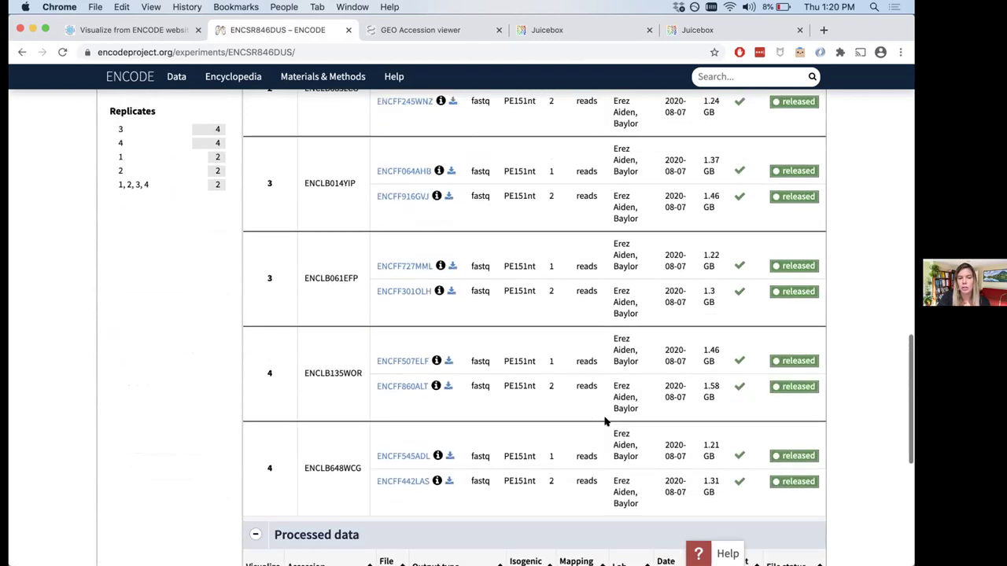
scroll(613, 423, "up", 8)
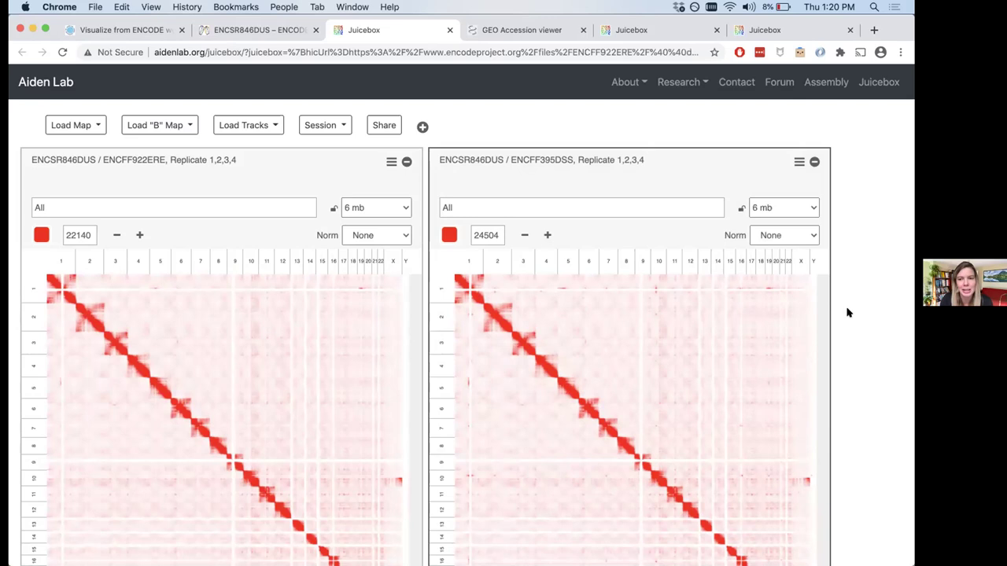
- Look over the whole-genome contact maps of ENCFF922ERE and ENCFF395DSS in Juicebox
scroll(847, 313, "down", 3)
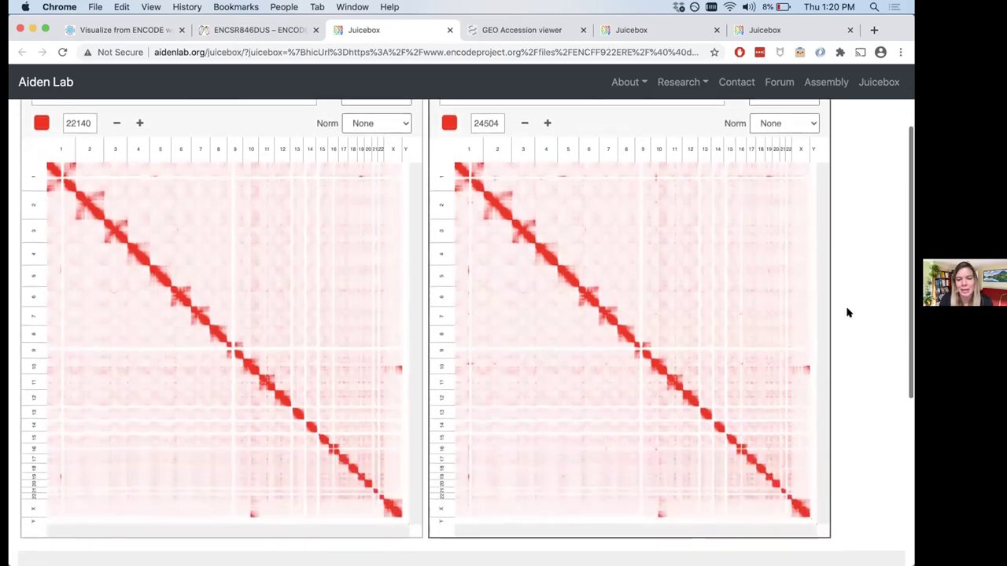
scroll(847, 313, "up", 1)
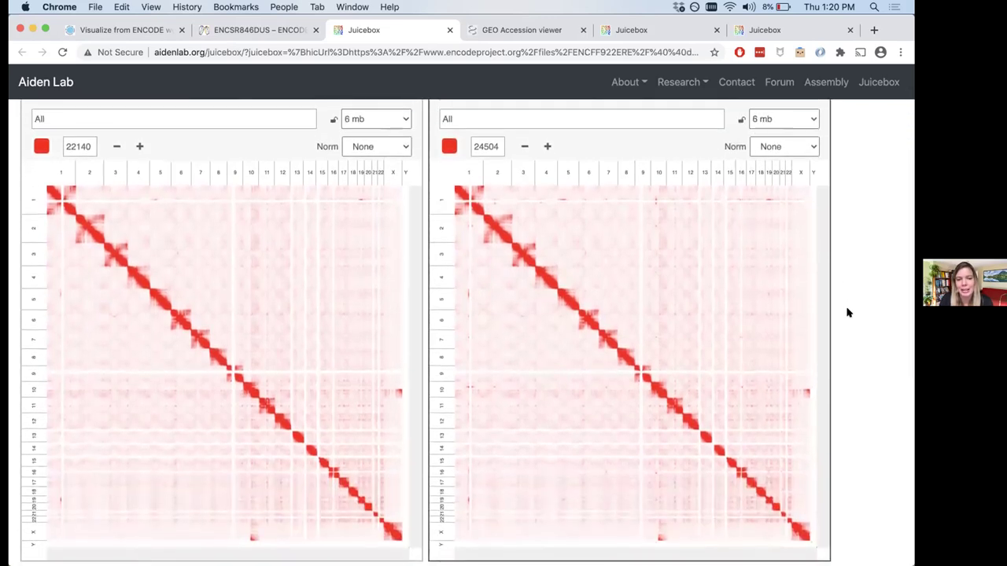
scroll(847, 312, "up", 2)
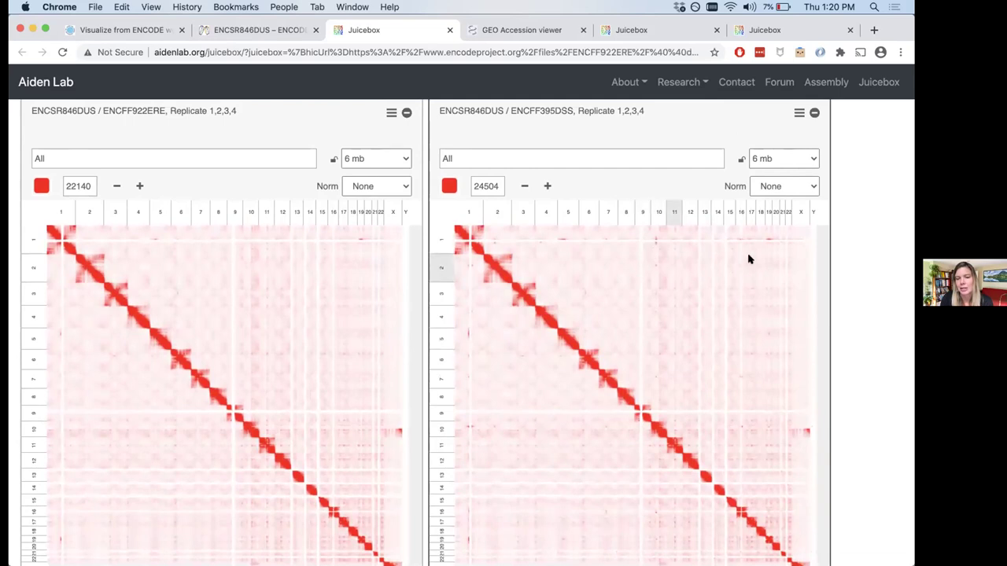
- Switch back to the ENCODE experiment page and review its raw sequencing files and Juicebox visualization option
left_click(306, 32)
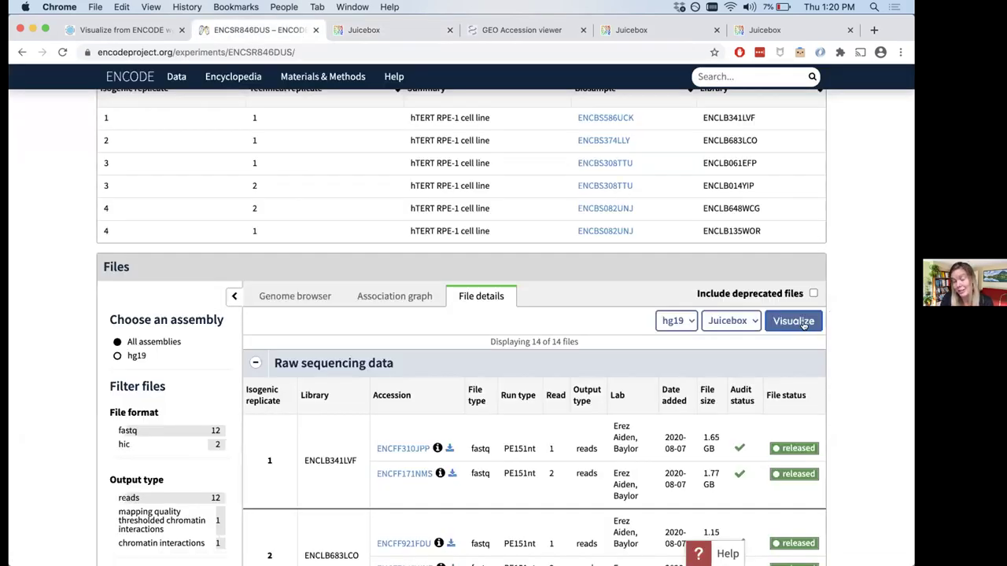
scroll(872, 299, "up", 6)
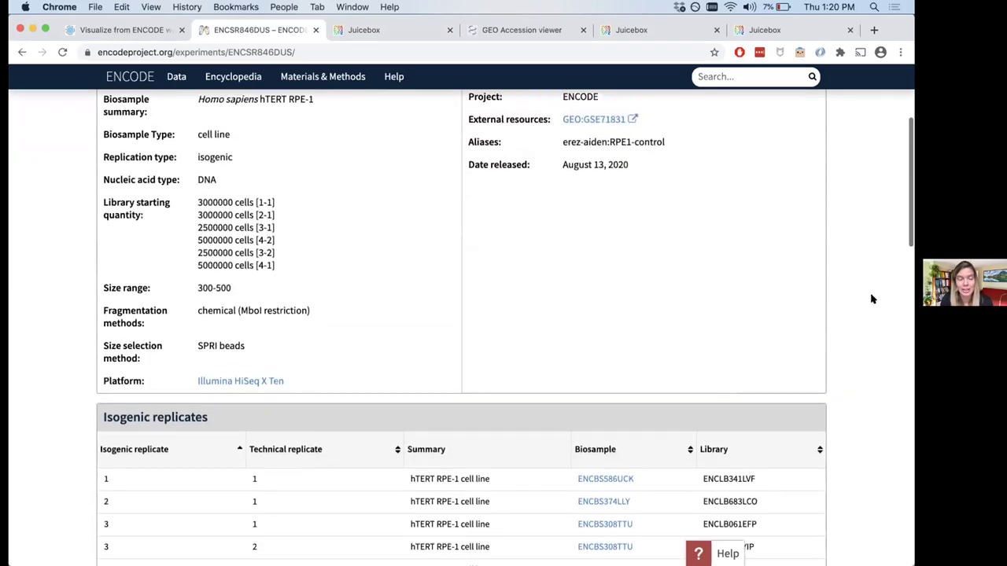
scroll(872, 298, "down", 10)
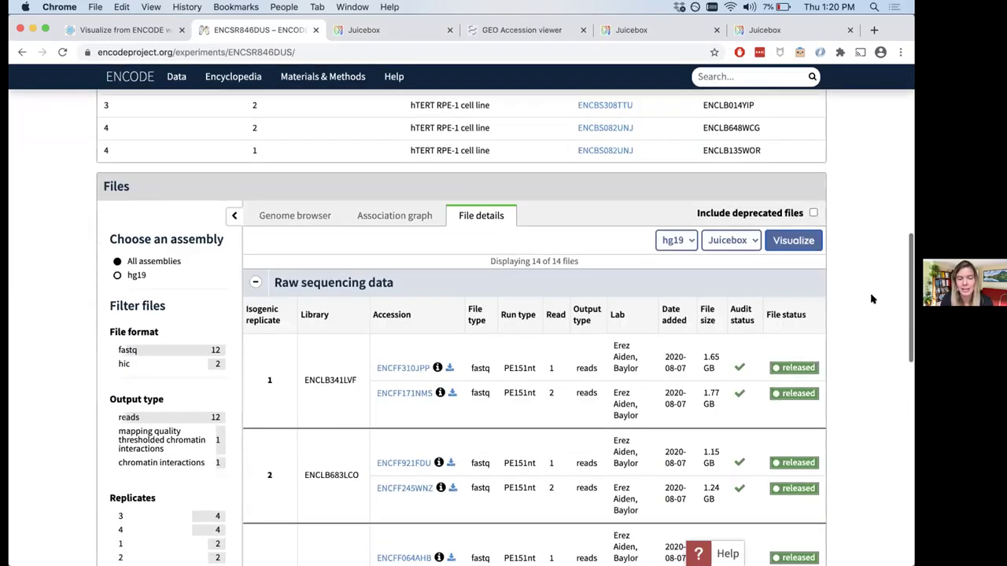
scroll(865, 307, "up", 2)
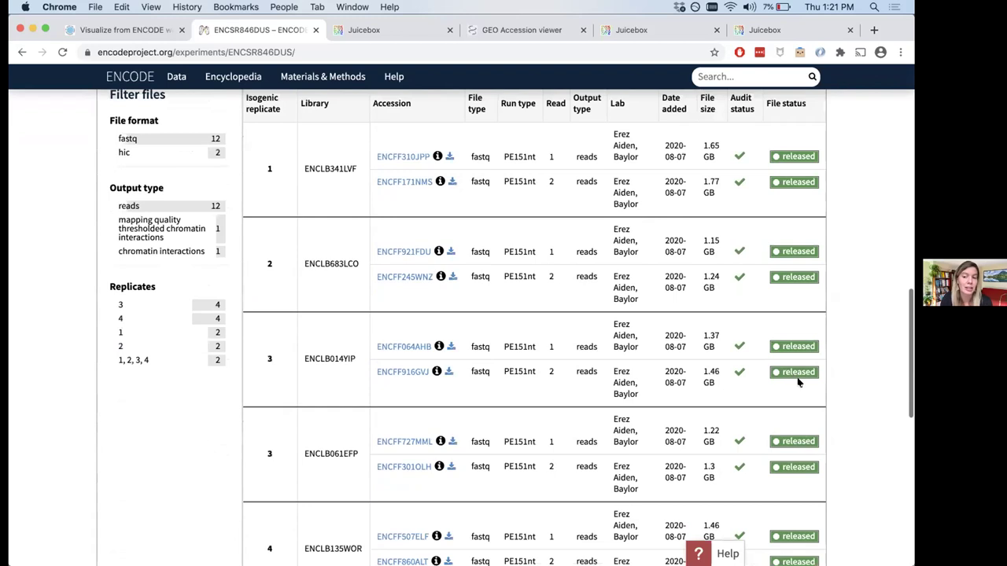
scroll(803, 375, "up", 5)
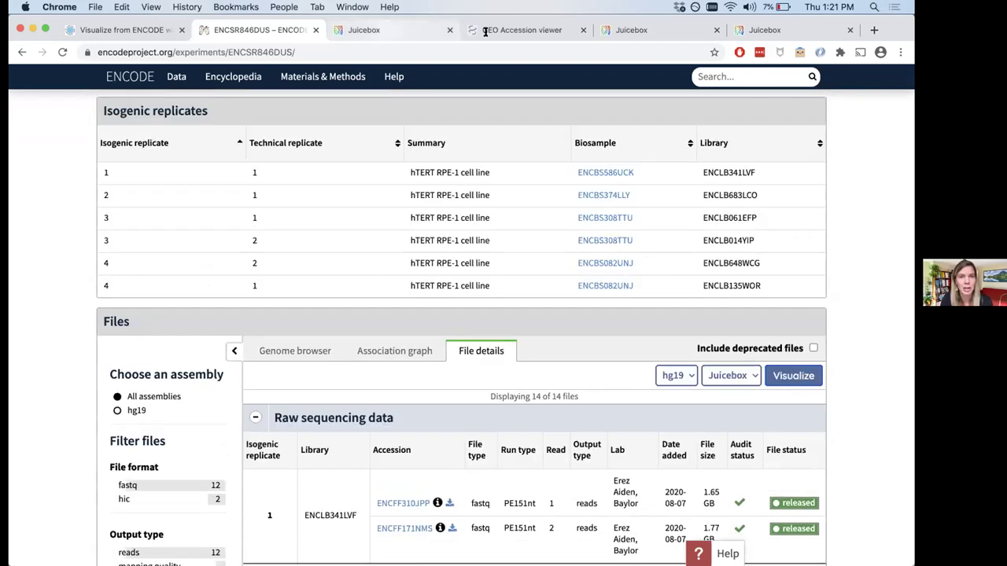
- Return to Juicebox and compare the two ENCSR846DUS contact maps side by side
left_click(440, 30)
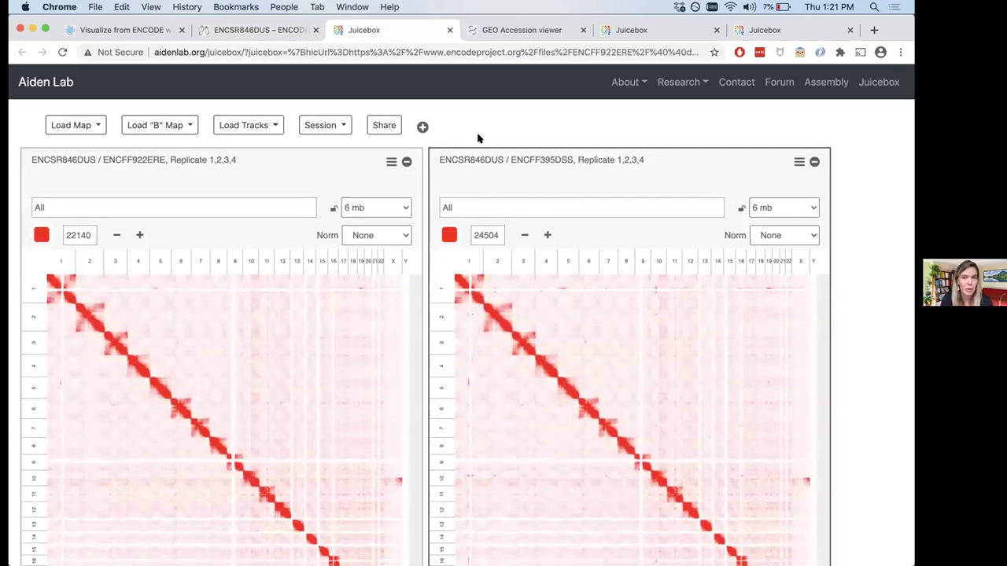
scroll(362, 341, "down", 1)
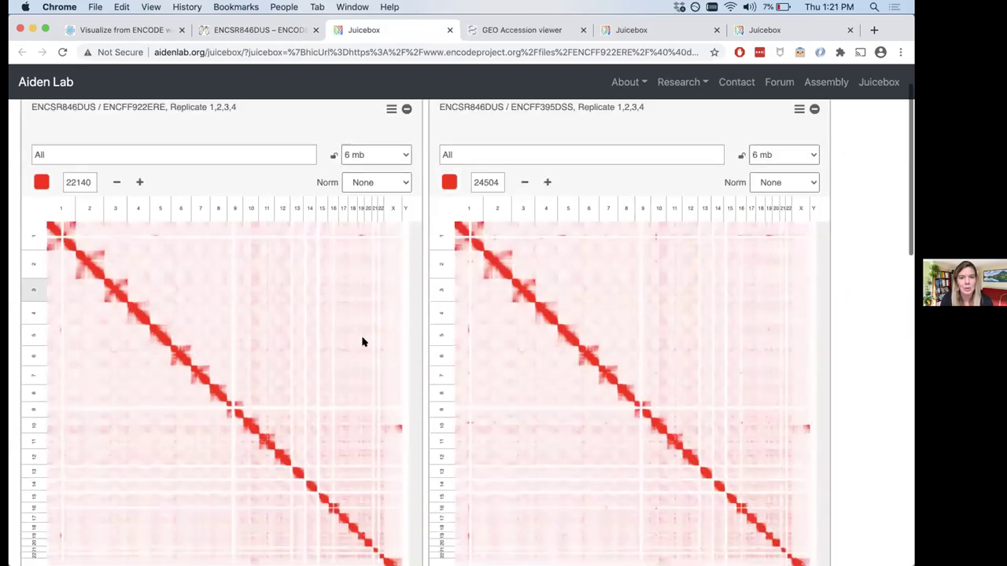
scroll(362, 341, "down", 5)
scroll(362, 342, "up", 8)
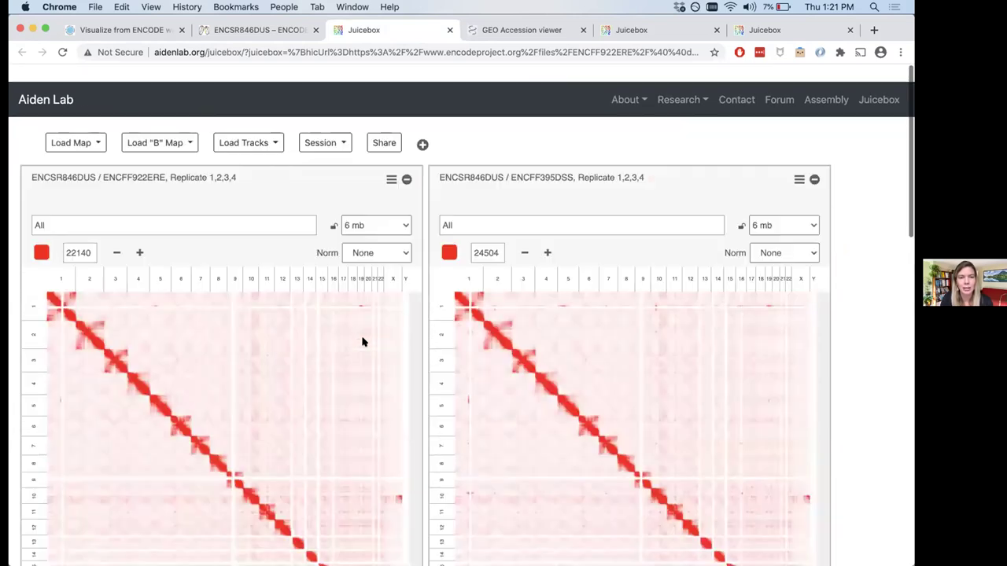
scroll(362, 341, "down", 1)
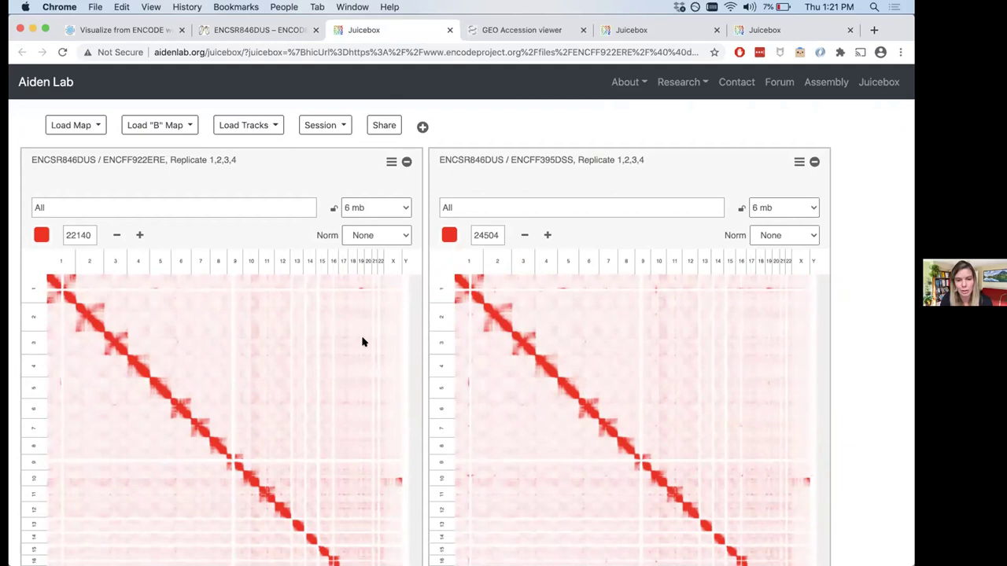
scroll(362, 341, "down", 5)
scroll(363, 341, "up", 5)
scroll(263, 466, "down", 1)
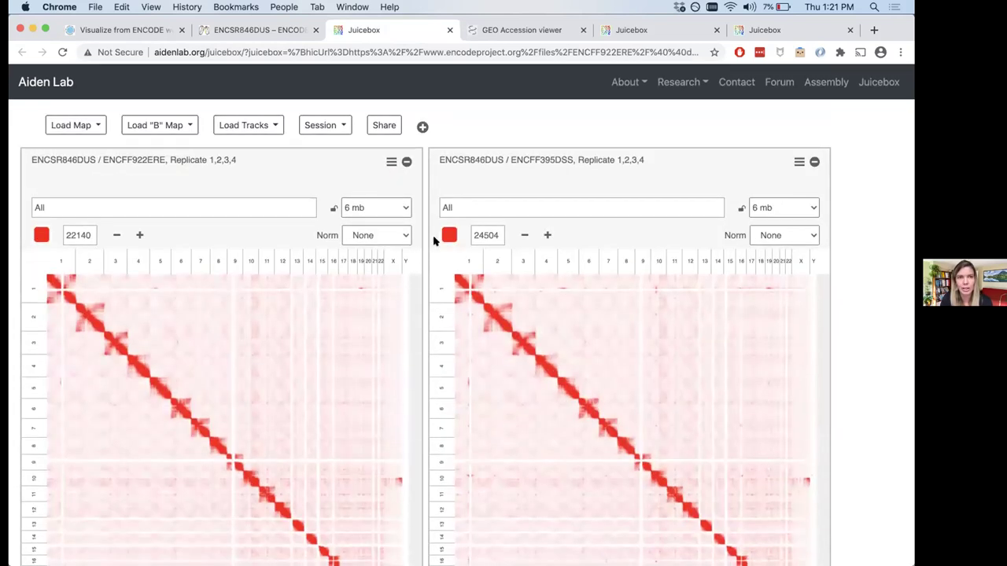
- Go back to the ENCODE experiment page and examine its processed hic files and standards documents
key("ctrl+shift+Tab")
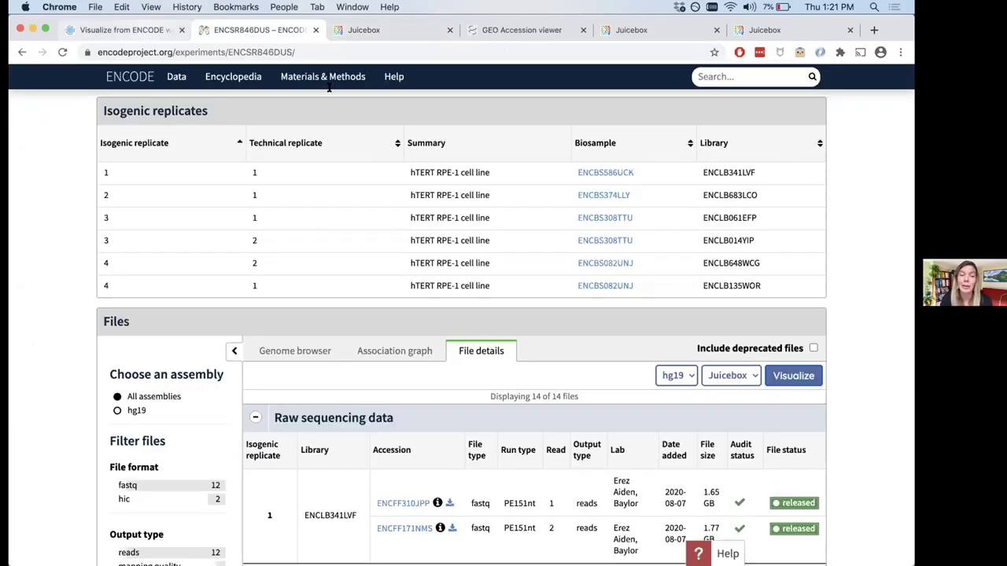
left_click(145, 30)
left_click(256, 27)
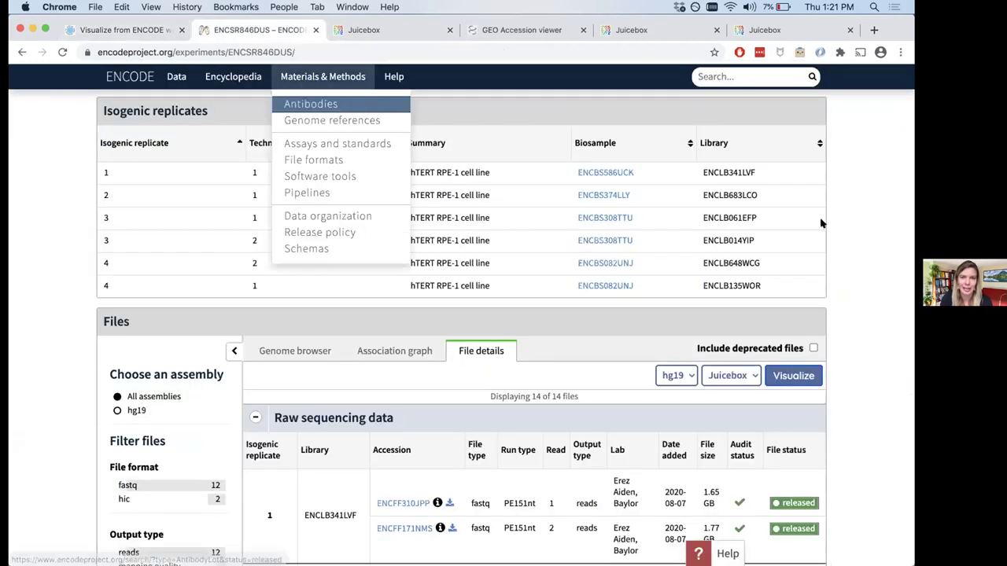
scroll(885, 258, "up", 10)
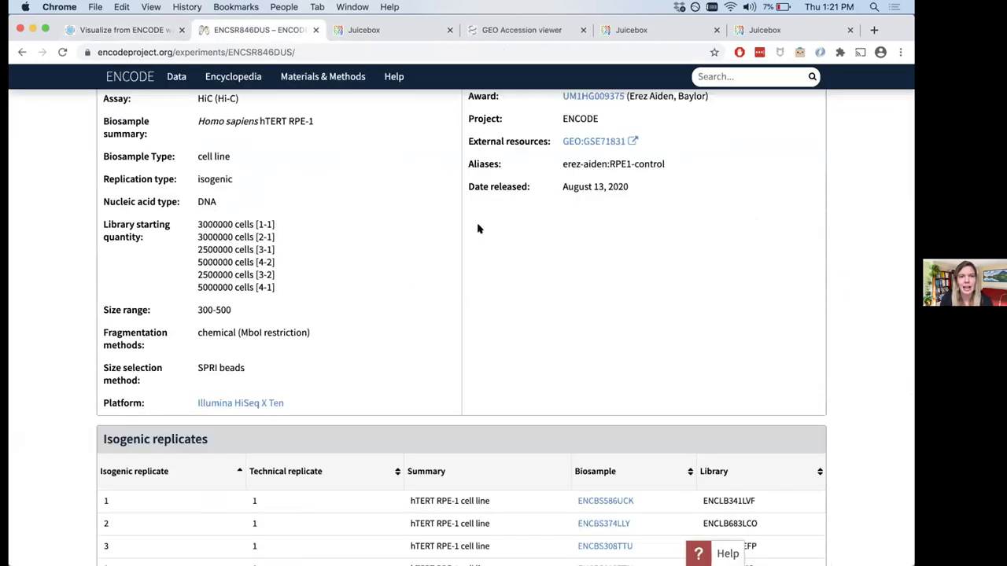
scroll(423, 248, "down", 15)
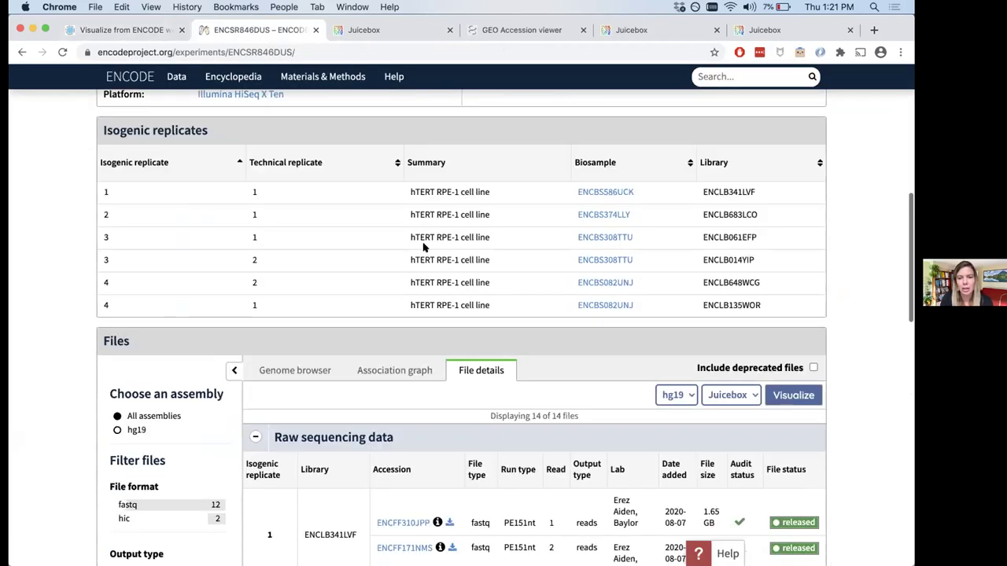
scroll(423, 248, "down", 8)
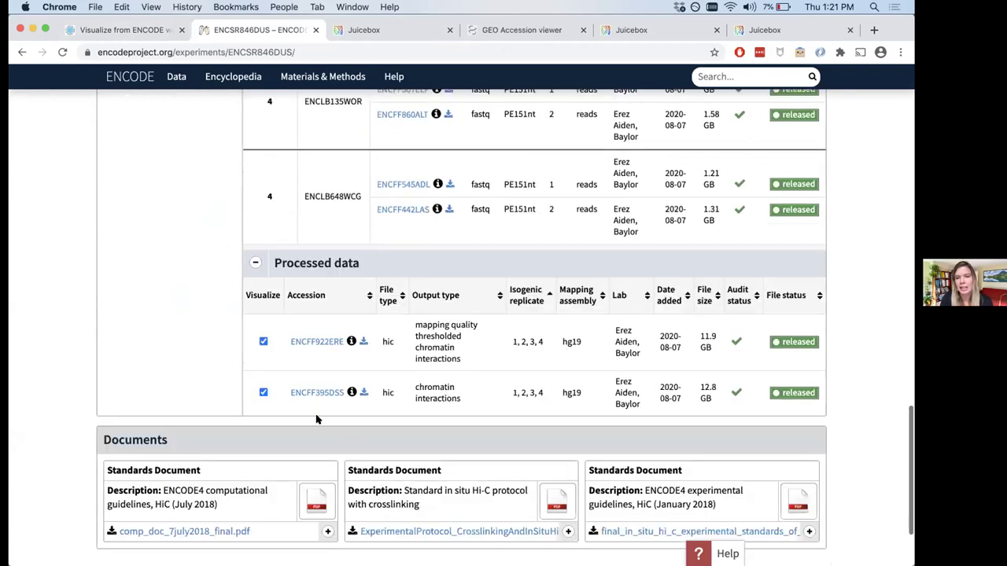
scroll(550, 327, "up", 10)
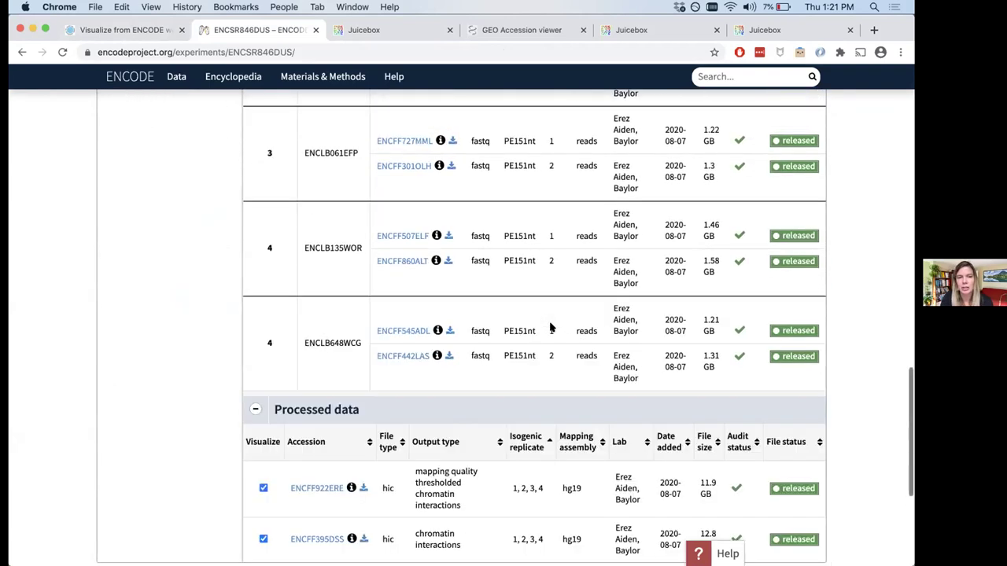
- Add experiment ENCSR846DUS to the cart from its summary and view the cart
scroll(550, 328, "up", 10)
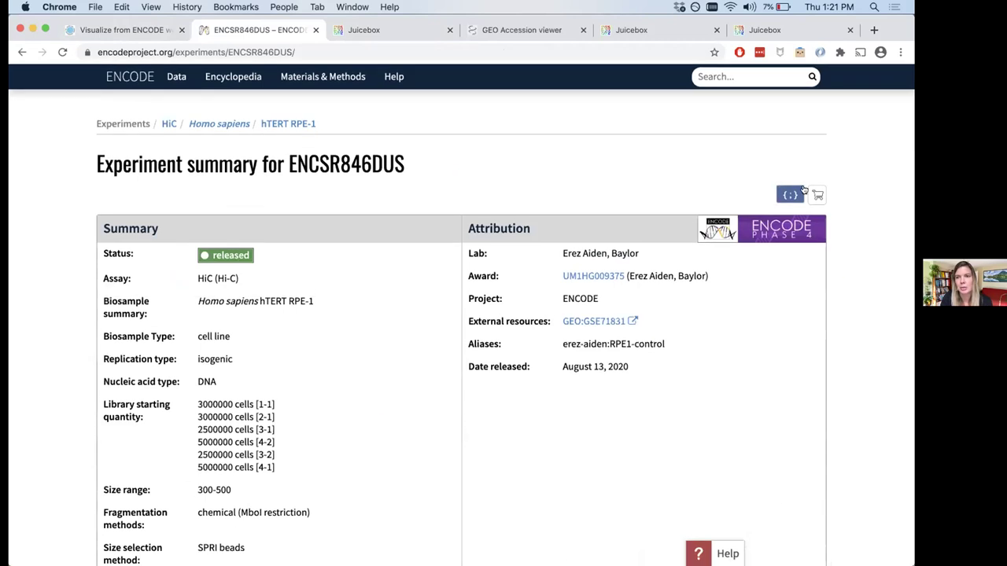
left_click(817, 195)
left_click(432, 78)
left_click(438, 104)
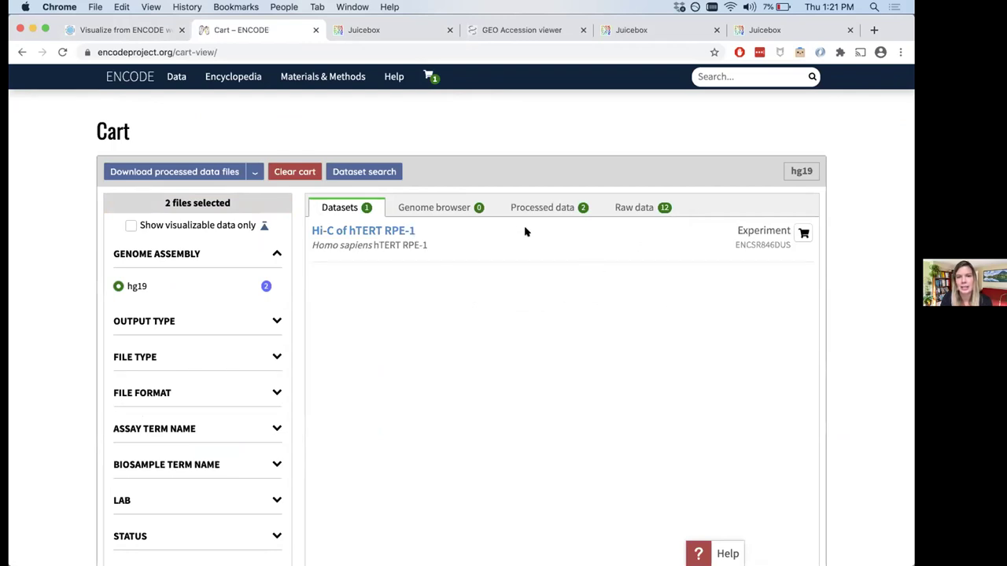
- Try the visualizable-data-only filter on the cart, turn it off again, and view the cart's processed data files
left_click(132, 227)
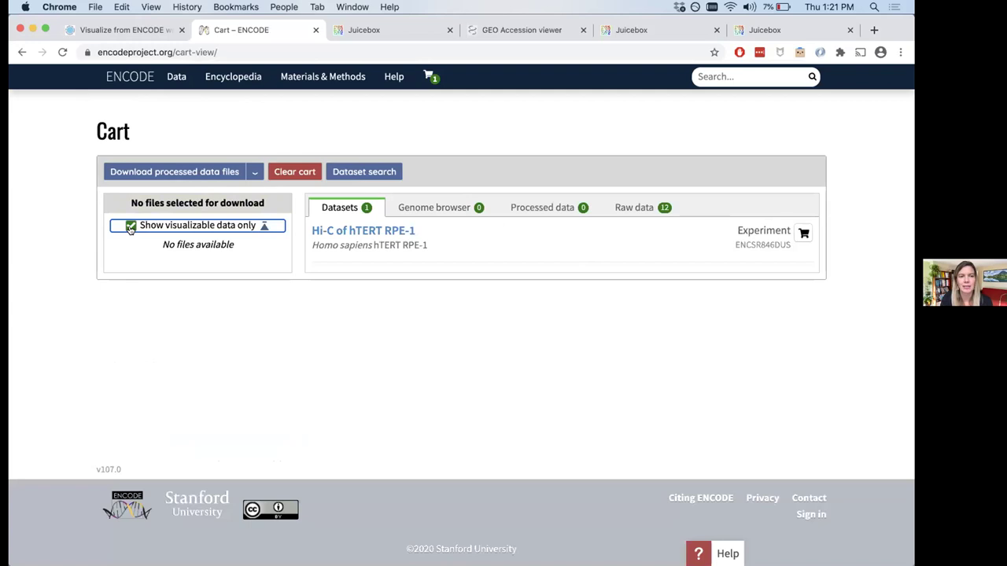
left_click(132, 227)
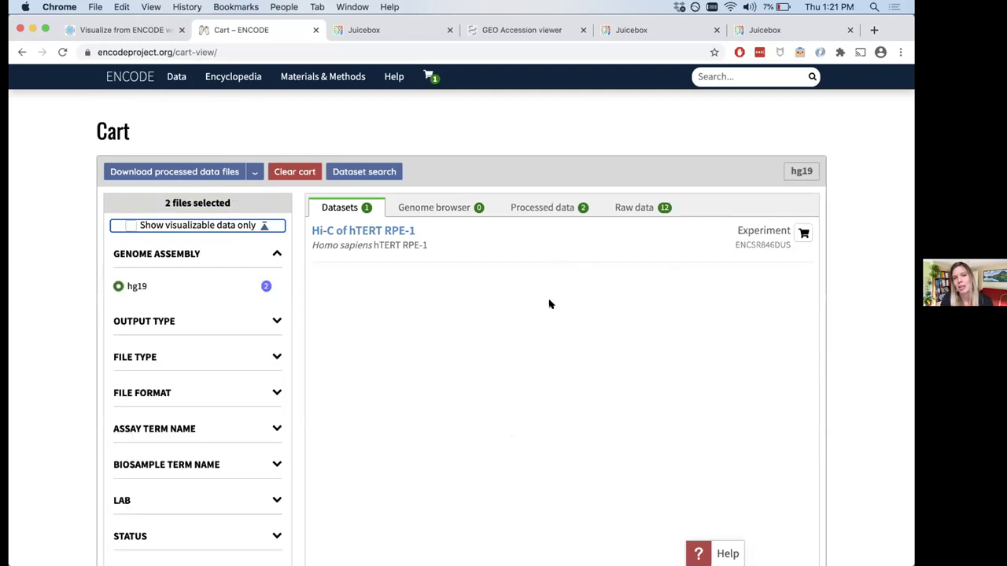
left_click(535, 204)
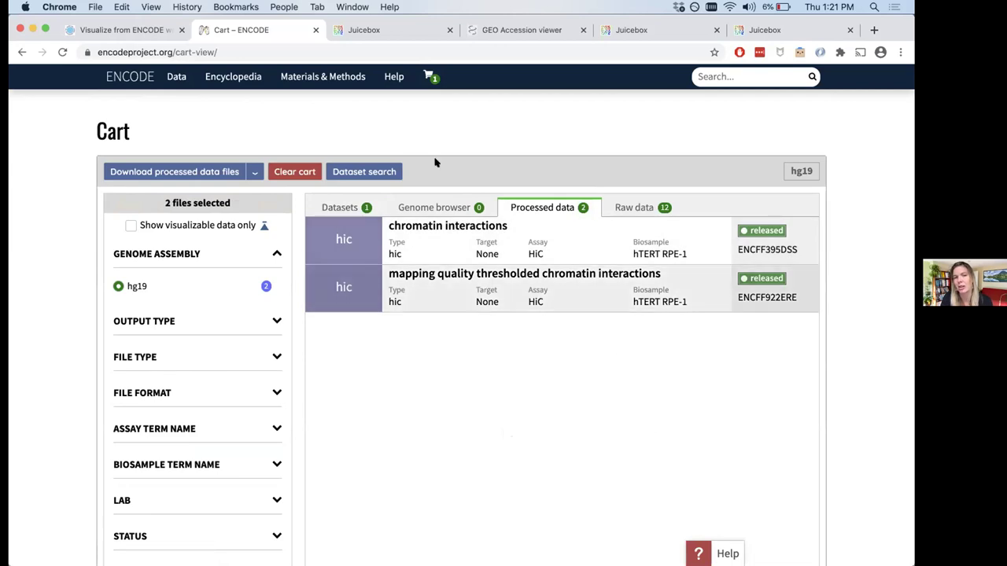
- Examine the cart's download choices for processed, raw and all data files without downloading anything
left_click(252, 171)
left_click(253, 171)
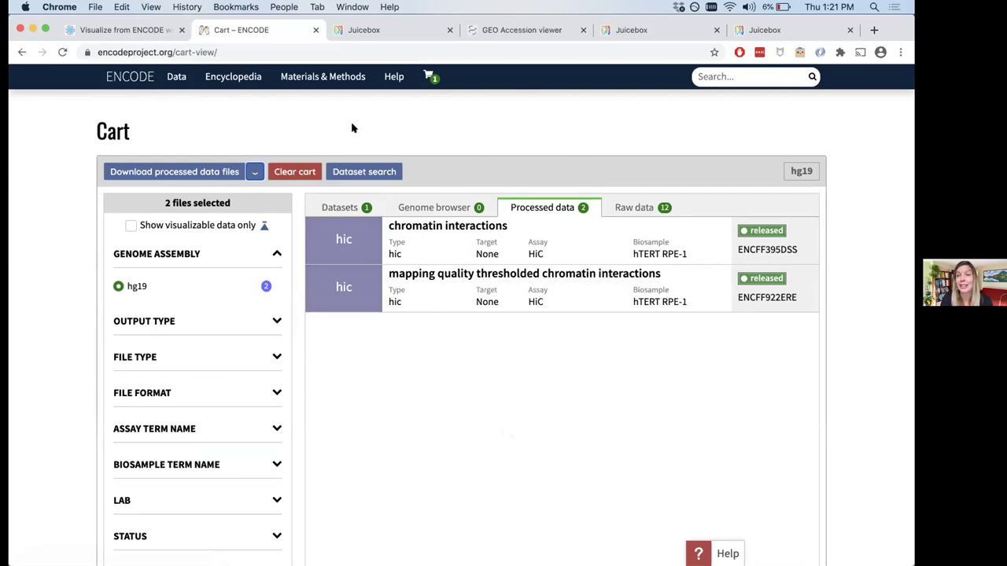
left_click(252, 172)
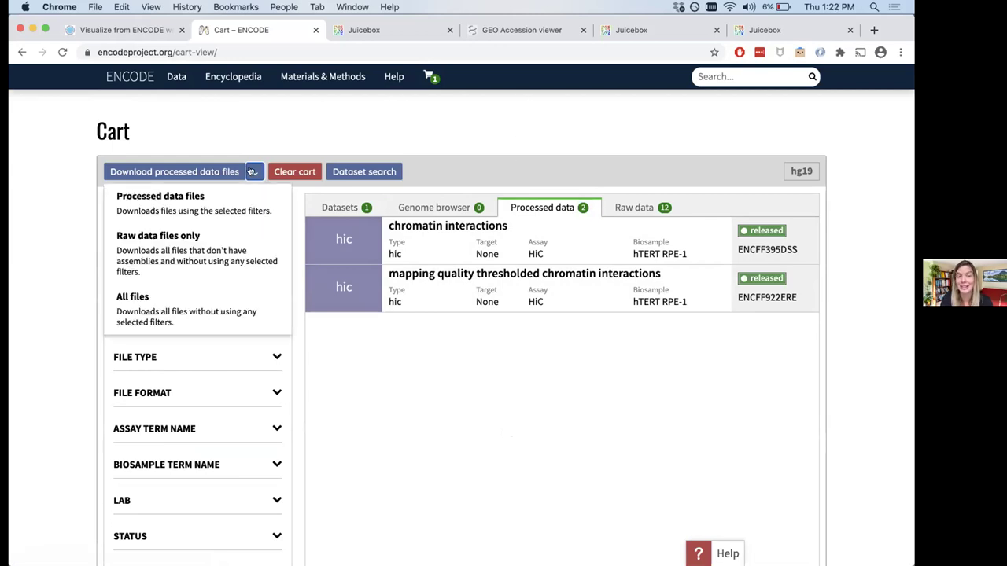
left_click(253, 173)
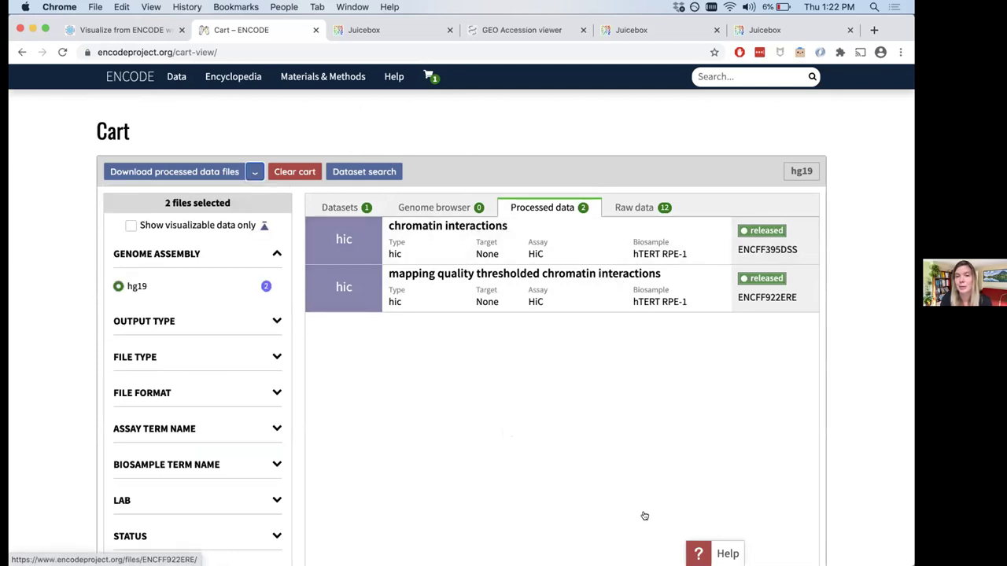
left_click(223, 79)
left_click(578, 71)
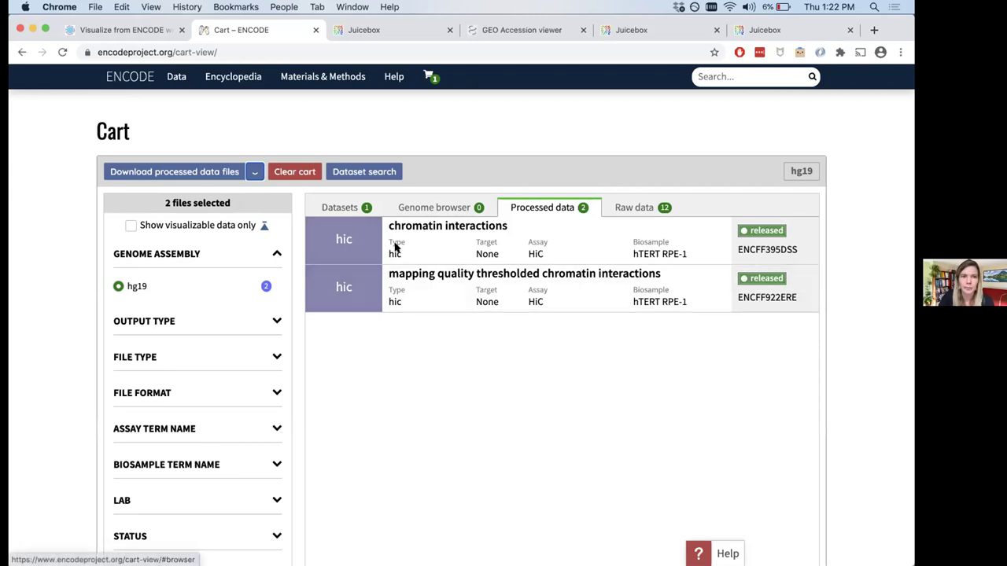
- Return to the Juicebox guide's page on visualizing from the ENCODE website and read to its end
left_click(125, 30)
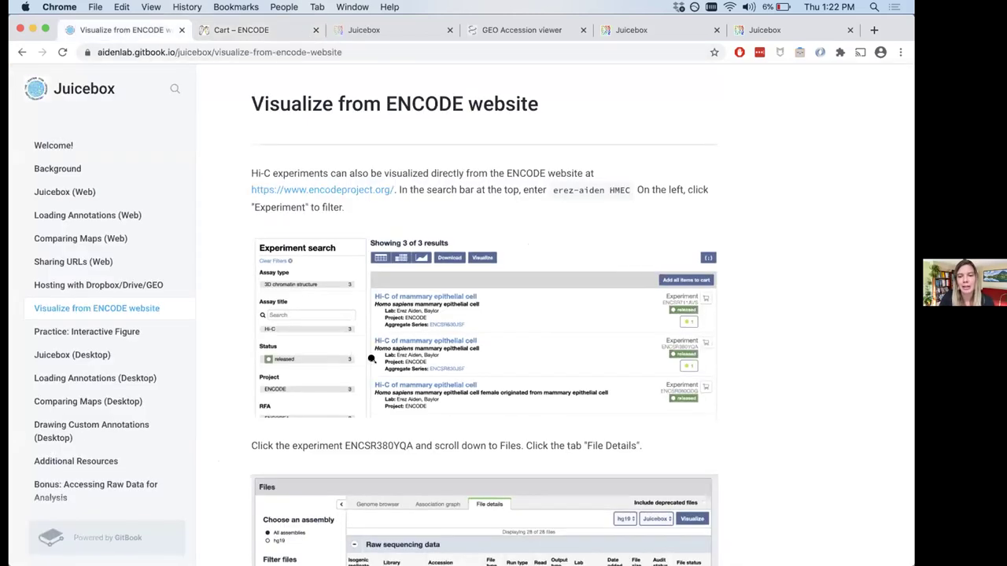
scroll(374, 361, "down", 10)
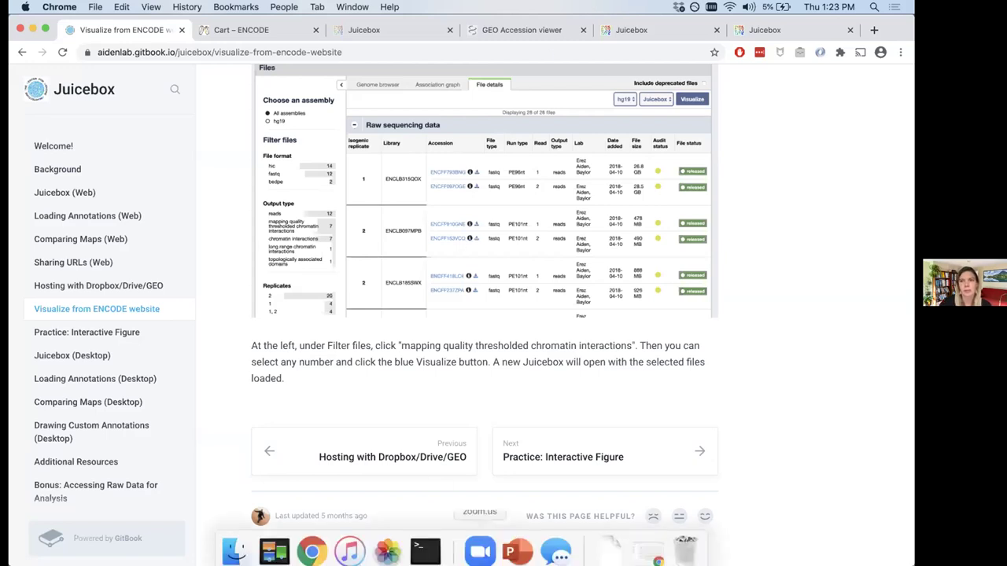
- Launch the Juicebox desktop application and bring its window to the front
key("super+space")
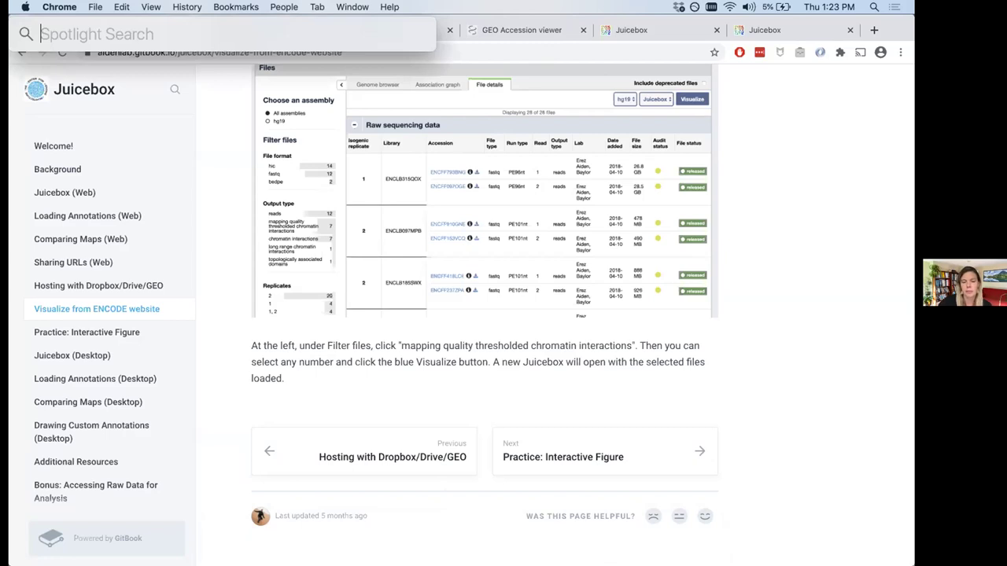
type("juice")
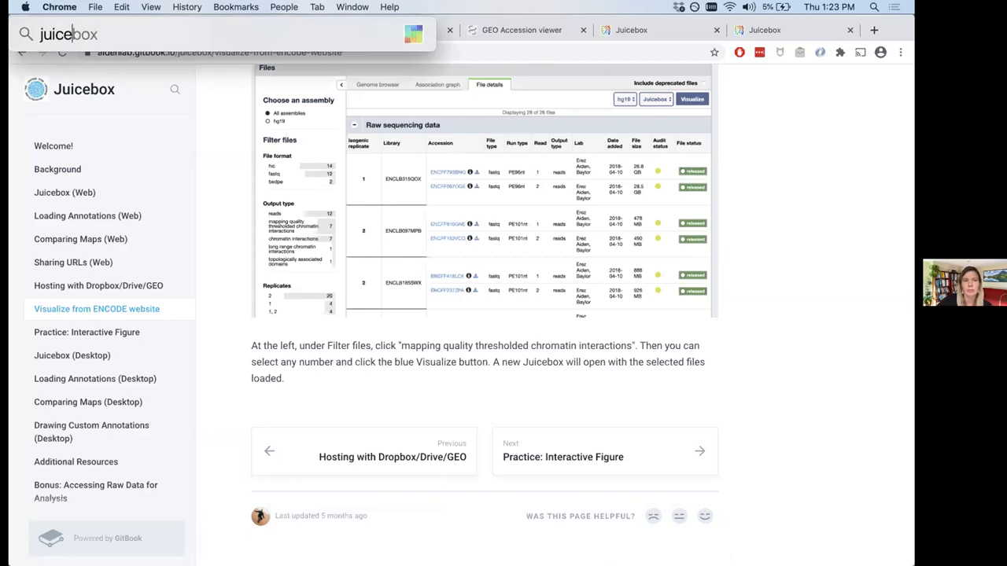
key("Return")
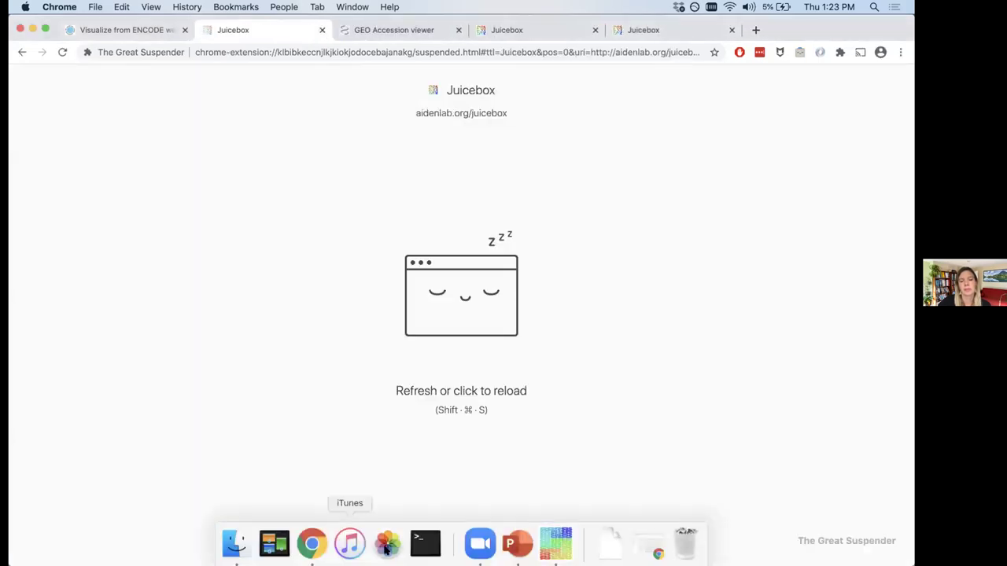
left_click(558, 535)
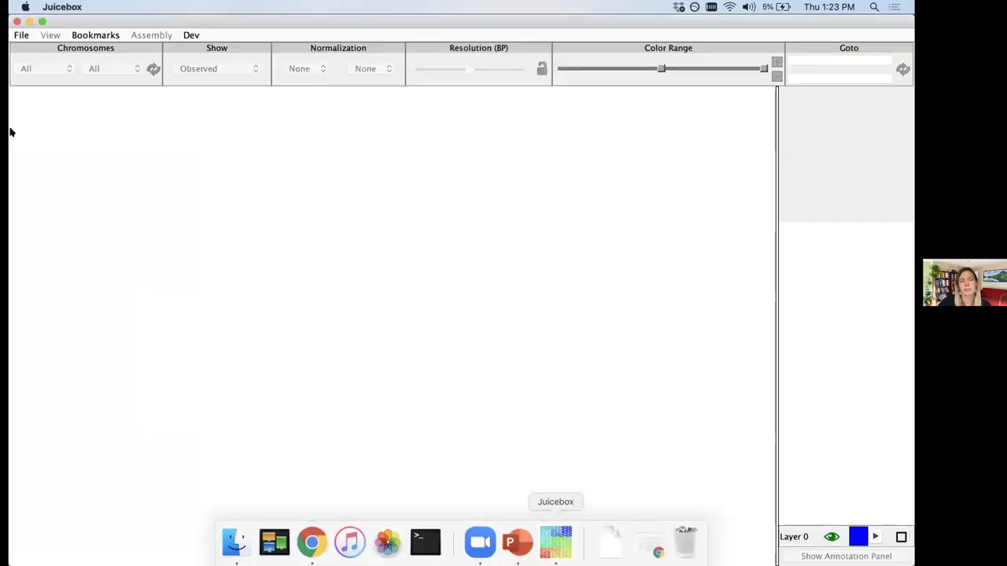
- Start opening a map and expand the Rao and Huntley et al. | Cell 2014 collection to GM12878 (human), in situ MboI
left_click(20, 35)
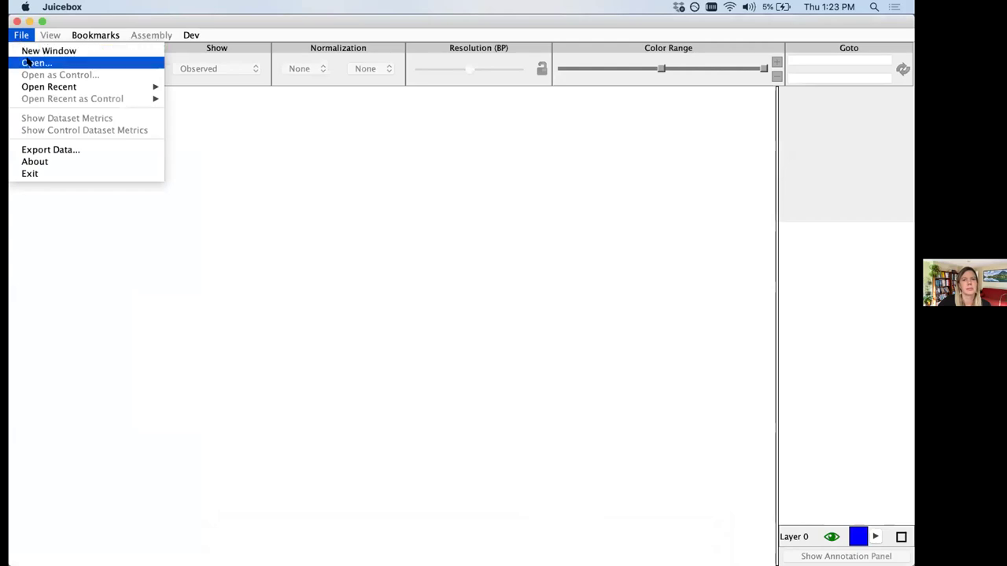
left_click(27, 62)
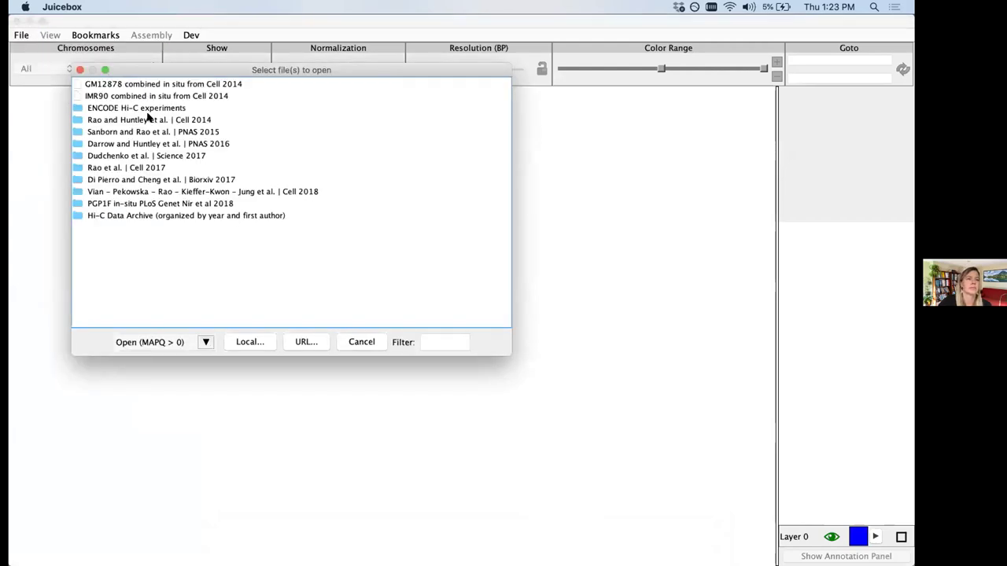
double_click(148, 118)
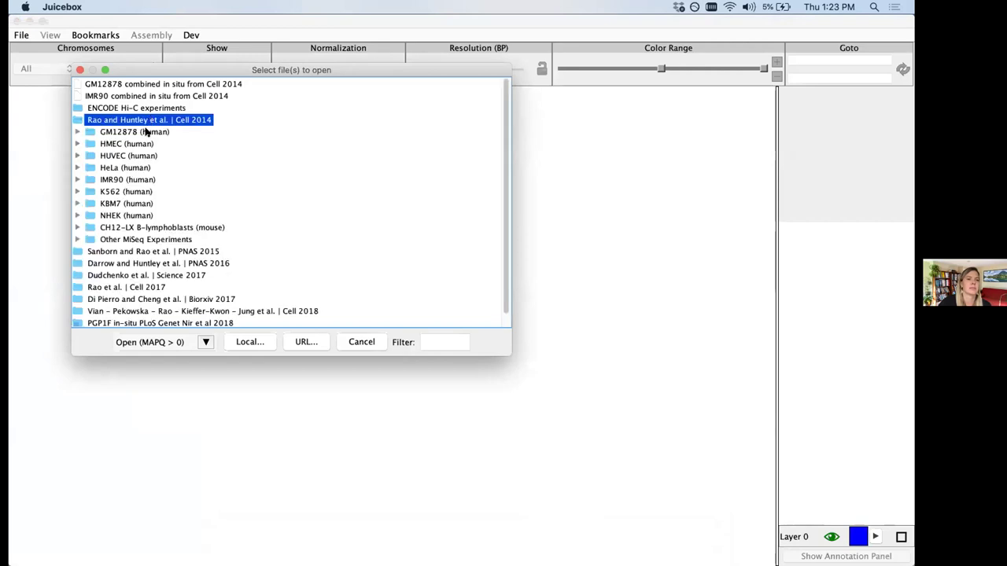
double_click(144, 131)
double_click(142, 145)
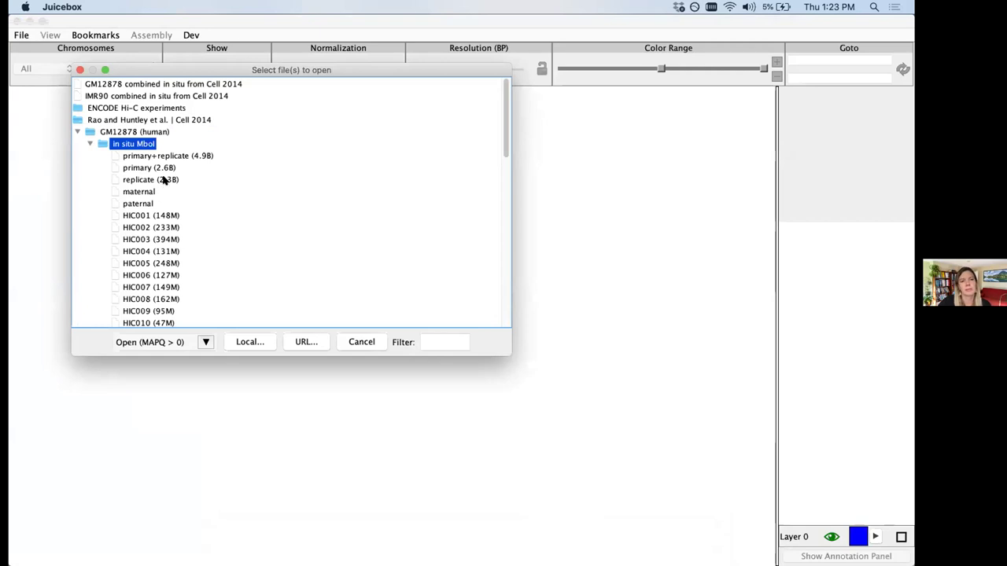
- Select several GM12878 in situ MboI maps from HIC001 onward, including HIC002, and open them together with MAPQ > 0
left_click(166, 211)
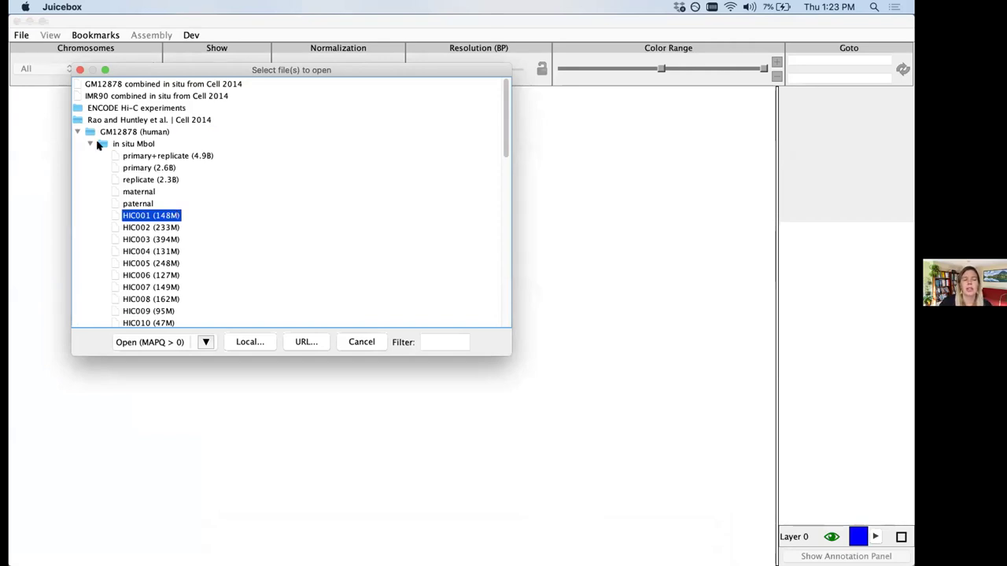
left_click(155, 239)
left_click(155, 226)
scroll(136, 276, "down", 3)
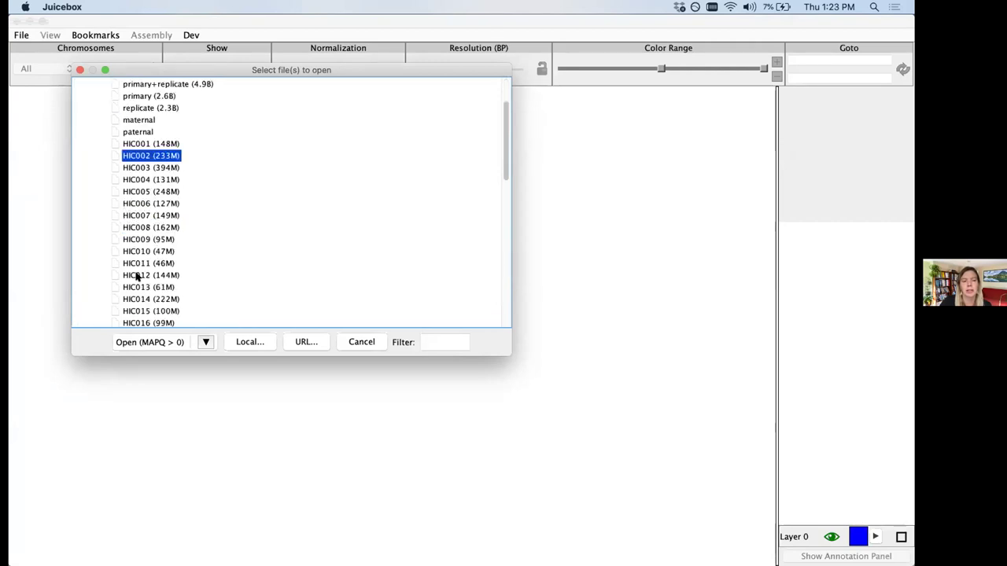
scroll(137, 276, "up", 3)
left_click(162, 216)
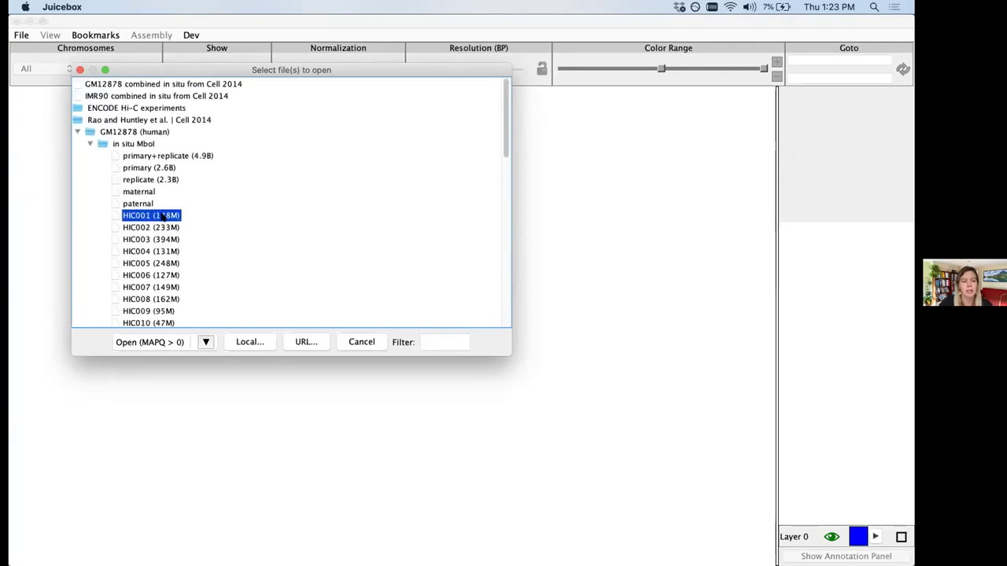
left_click_drag(163, 216, 164, 232)
left_click(160, 340)
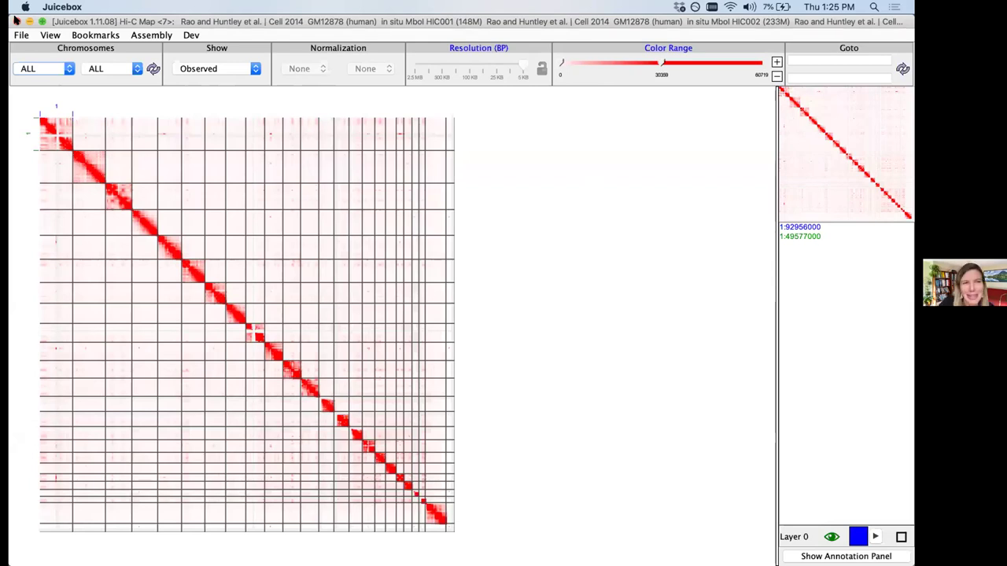
- Close the Juicebox desktop window and open the Practice: Interactive Figure page of the Juicebox guide in Chrome
left_click(16, 19)
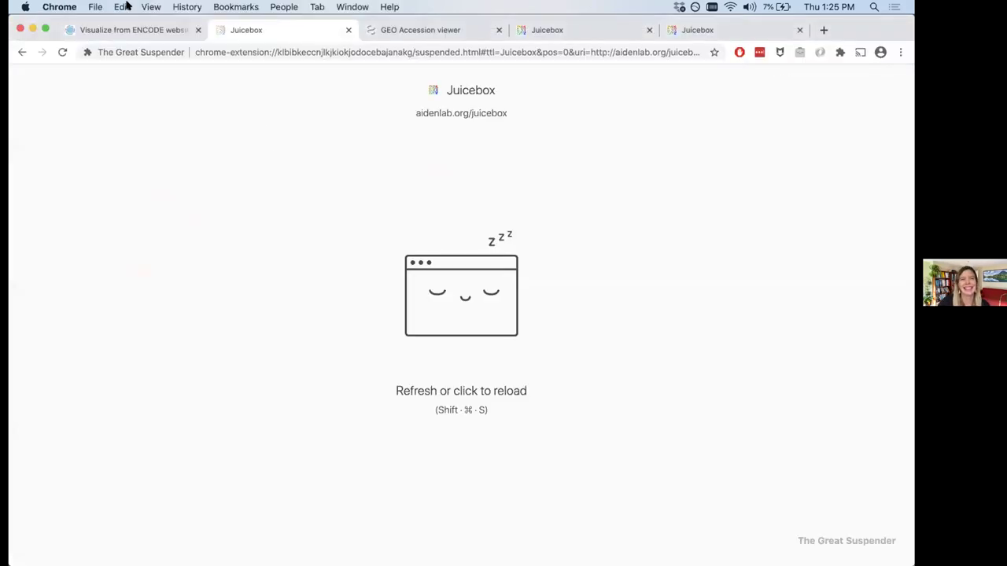
left_click(137, 28)
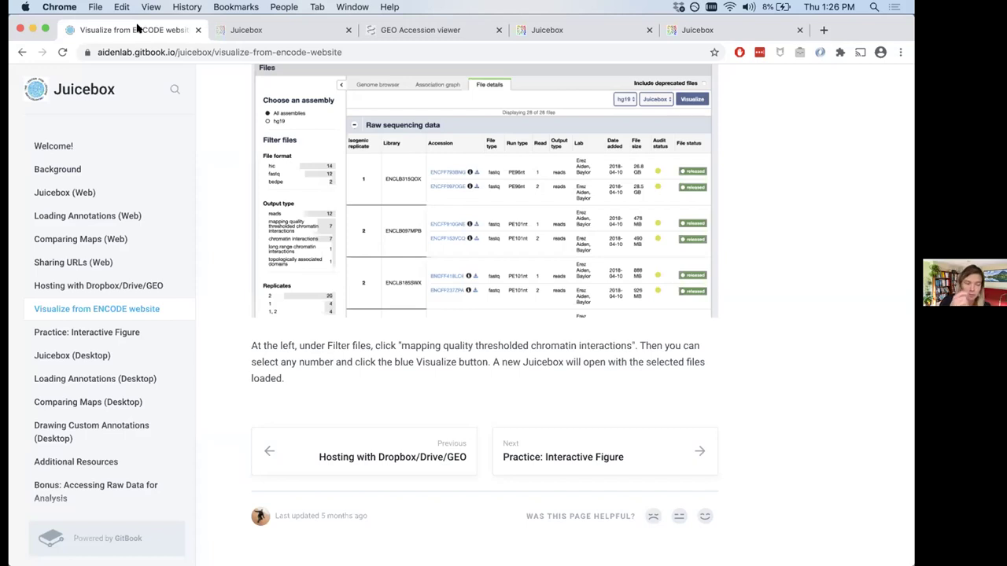
left_click(138, 334)
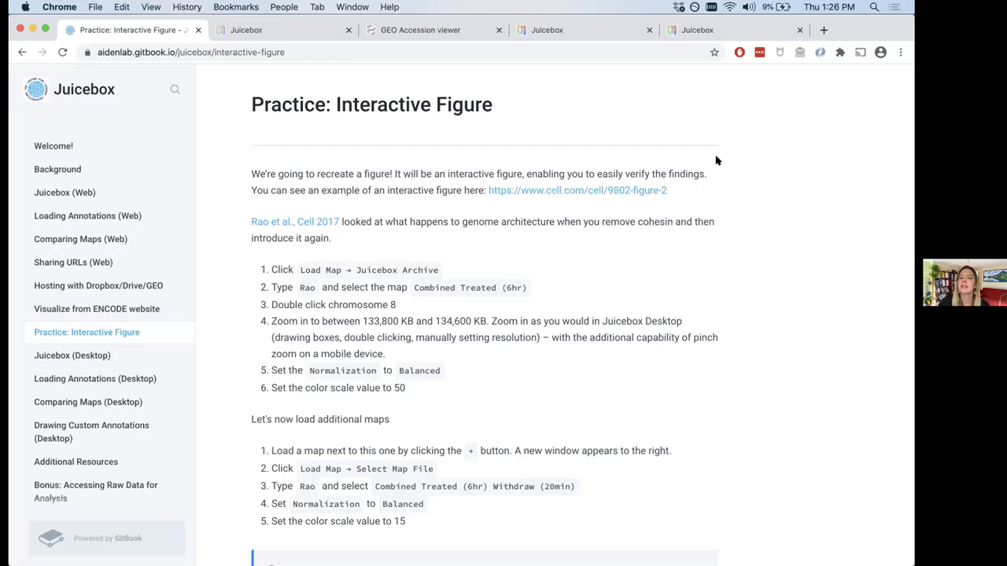
left_click_drag(716, 161, 708, 134)
left_click(722, 124)
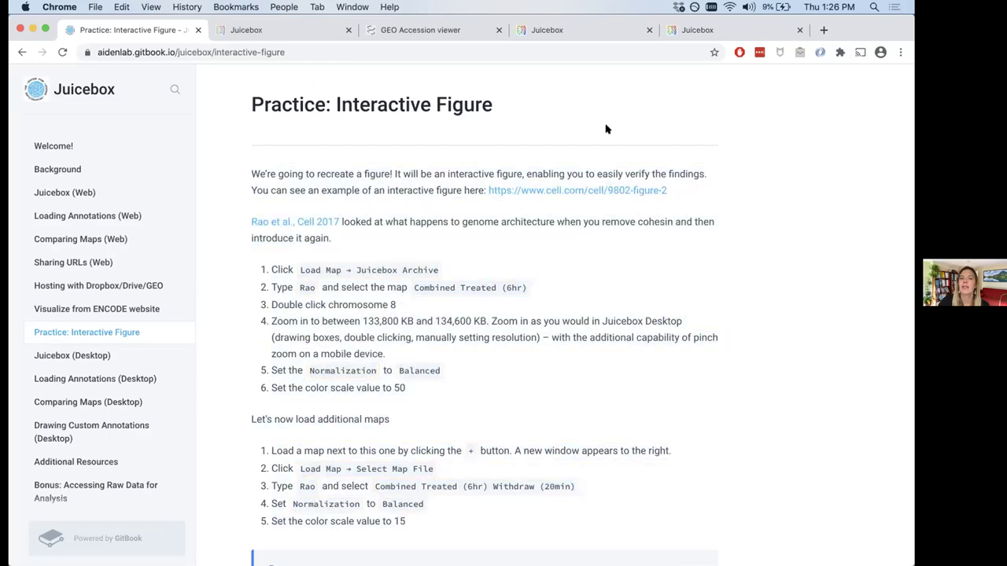